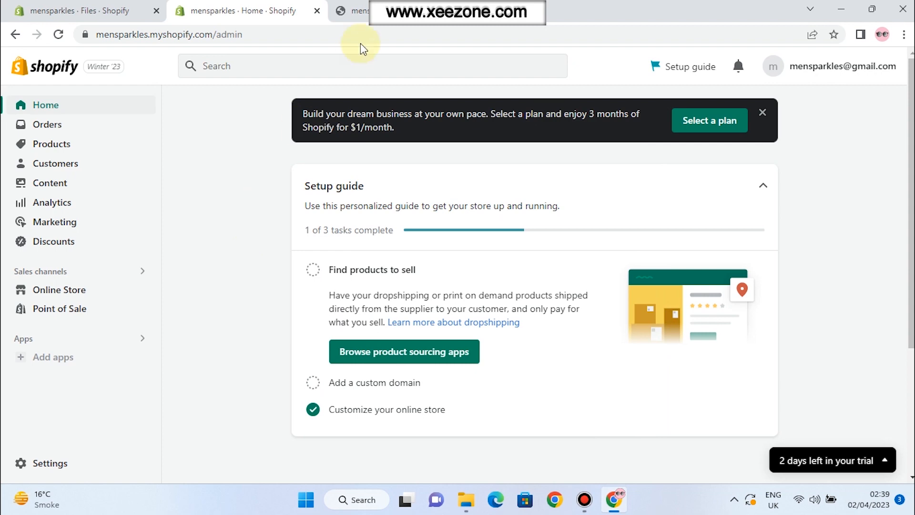
- Examine the storefront preview's collection tiles and Rings product section
click(353, 11)
scroll(381, 191, down, 3)
scroll(370, 271, down, 8)
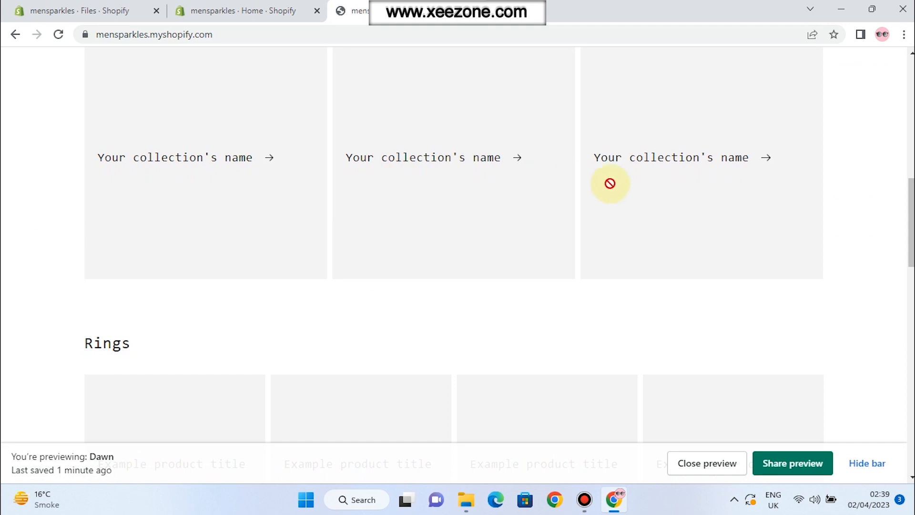
scroll(610, 183, down, 5)
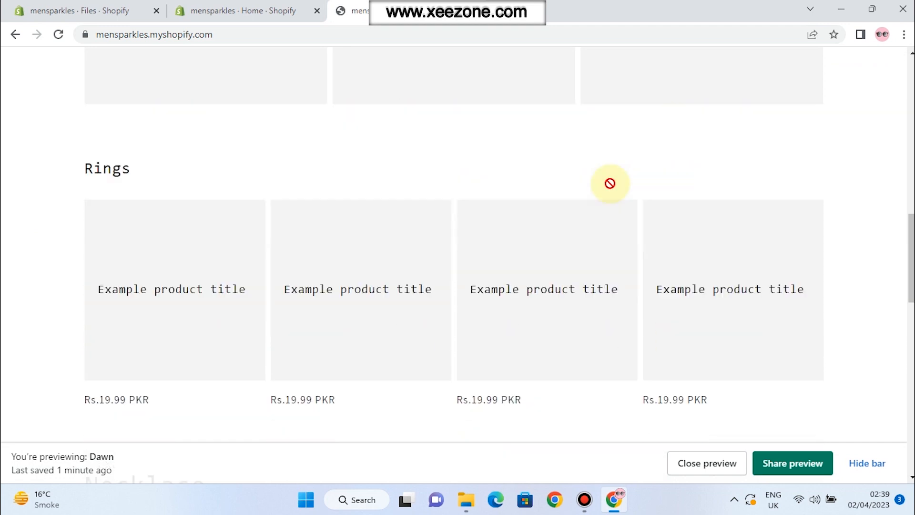
scroll(610, 183, up, 15)
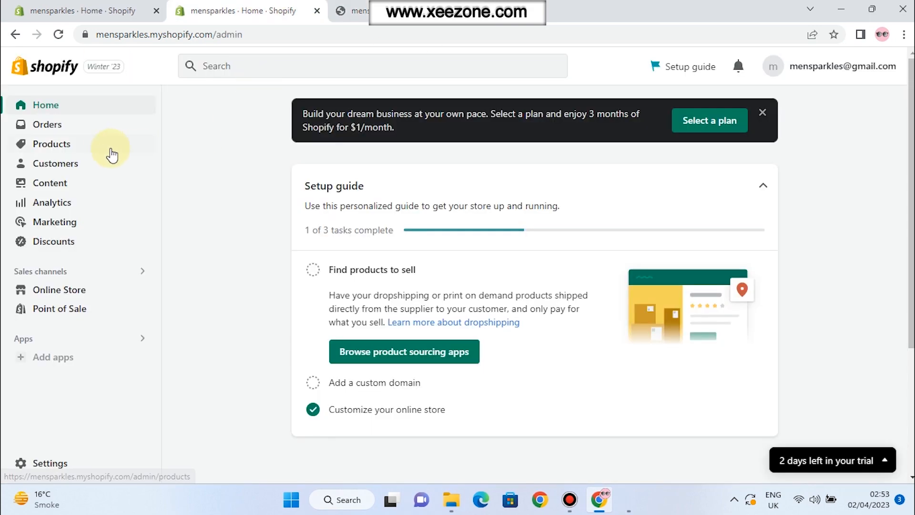
- Start a new product and title it "Stainless Steel Fidget Ring for Men", copied from the open text document
click(76, 144)
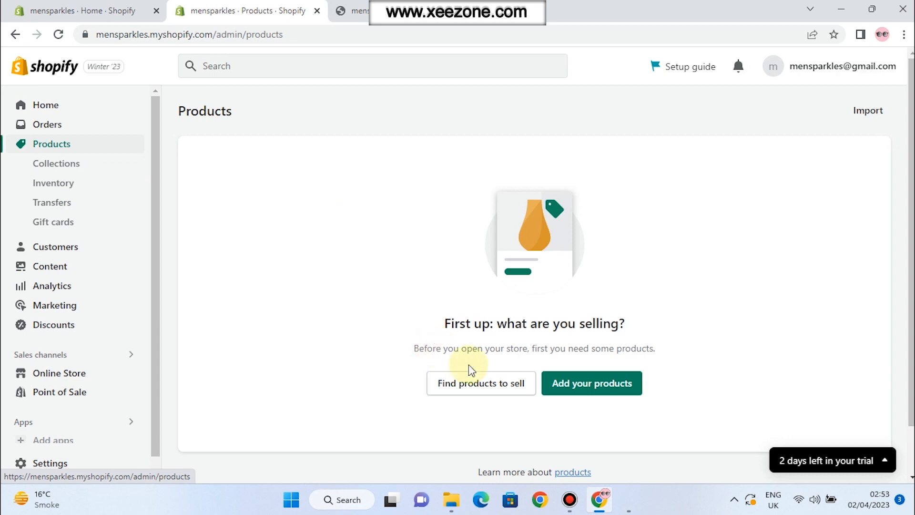
click(559, 388)
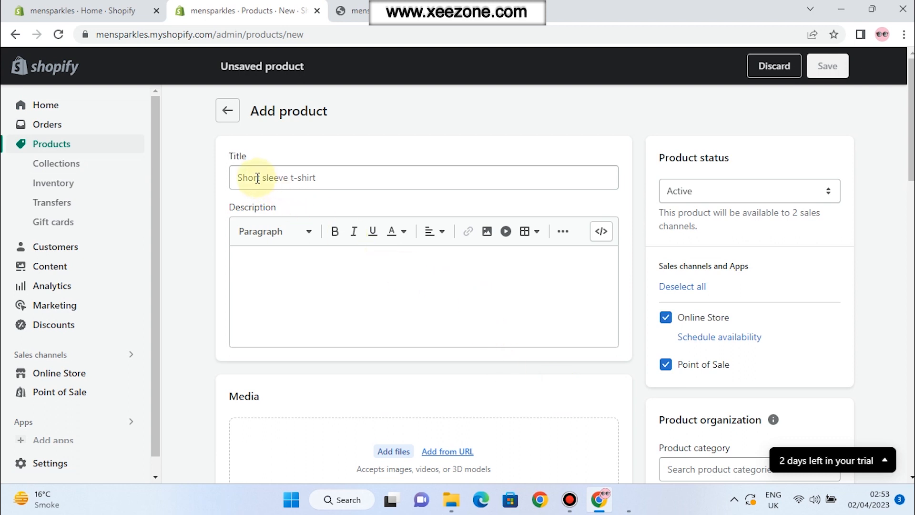
click(603, 503)
drag(261, 120, 63, 129)
key(ctrl+c)
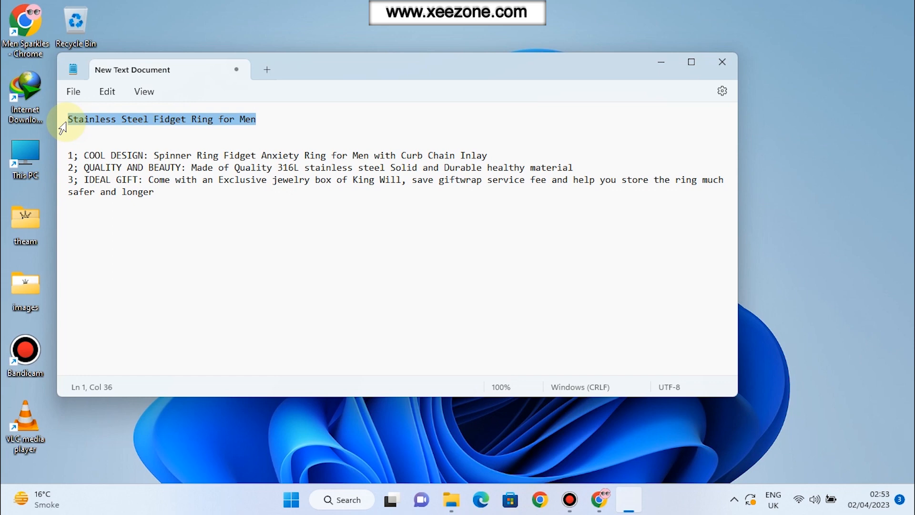
click(599, 500)
click(261, 177)
key(ctrl+v)
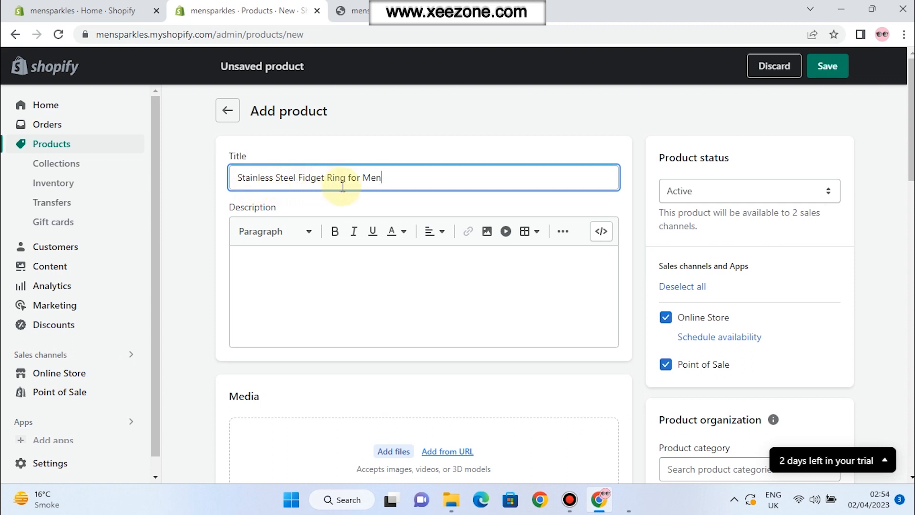
- Copy the three numbered feature lines from the text document into the product description
click(268, 262)
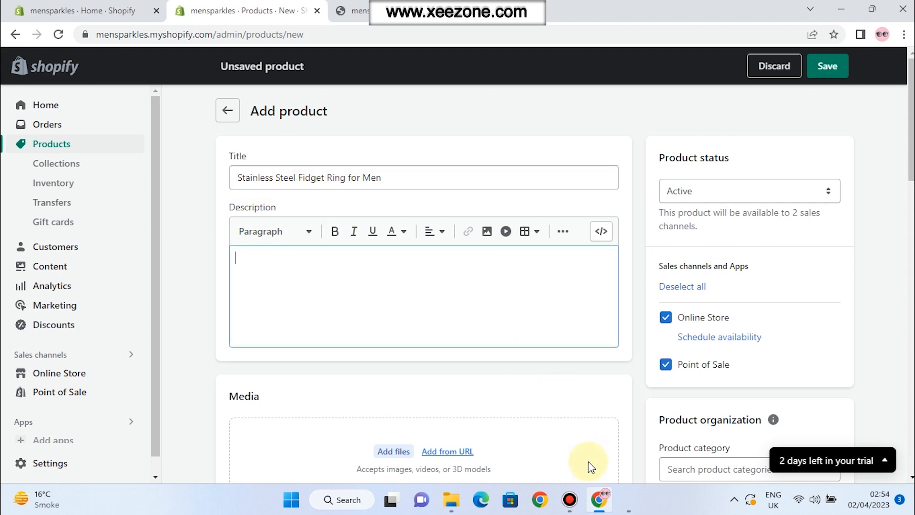
click(597, 499)
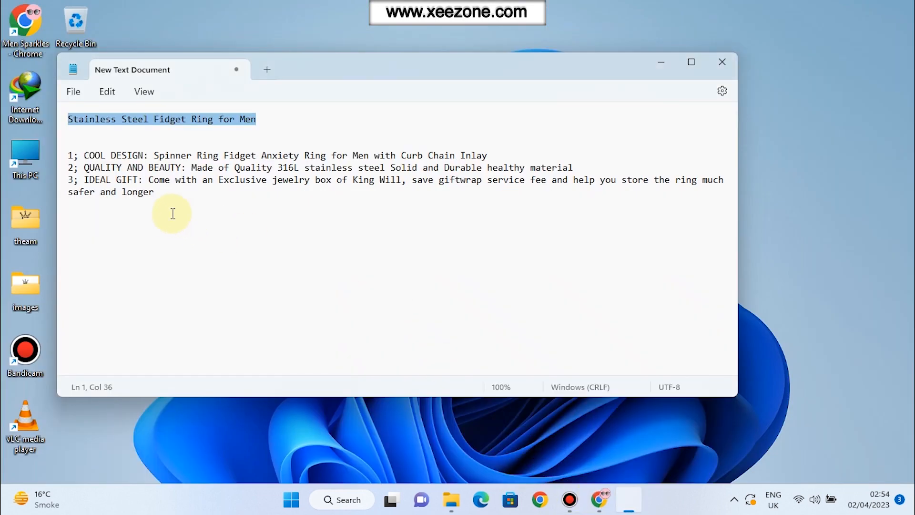
drag(166, 206, 66, 151)
key(ctrl+c)
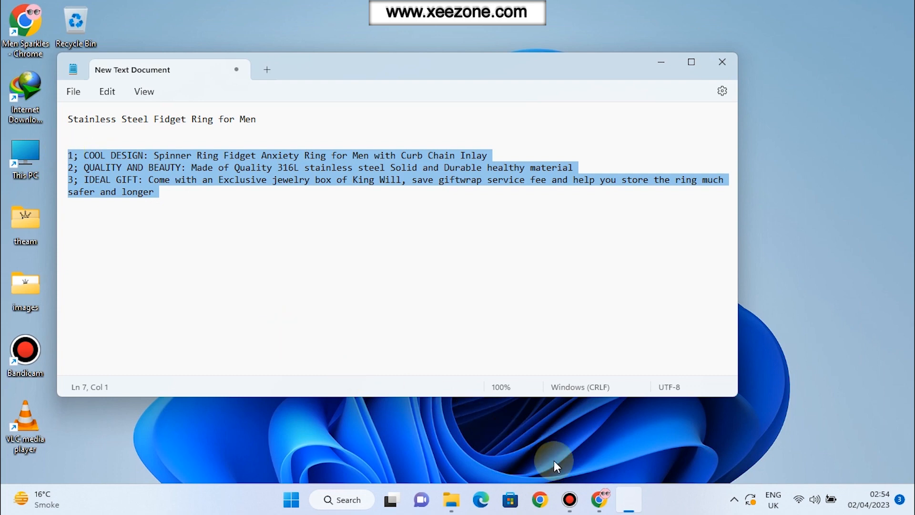
click(602, 499)
click(353, 307)
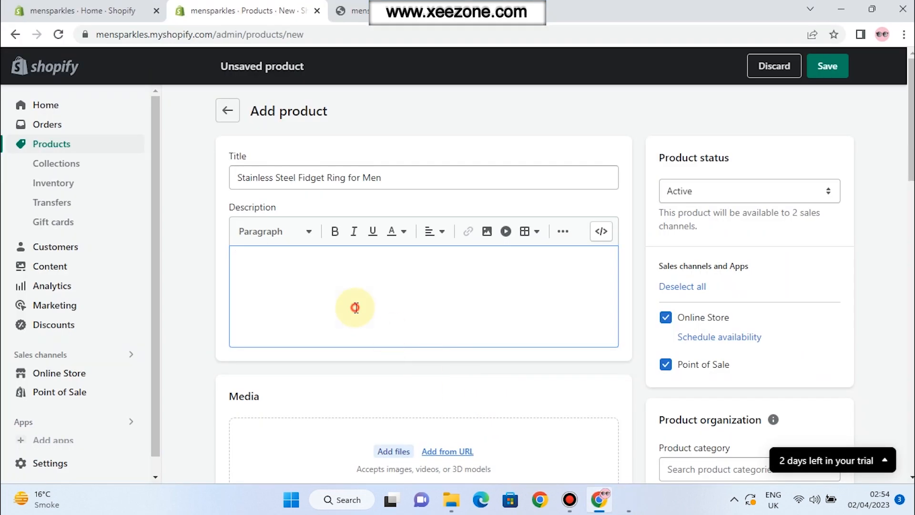
key(ctrl+v)
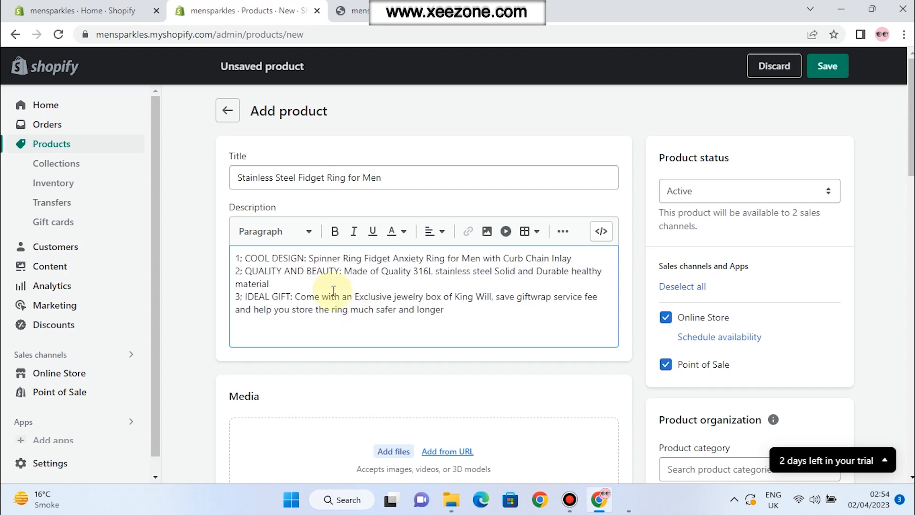
scroll(278, 269, down, 1)
scroll(278, 268, up, 1)
- Bold the description's lead-ins "1; COOL DESIGN", "2; QUALITY AND" and "3; IDEAL GIFT"
click(234, 258)
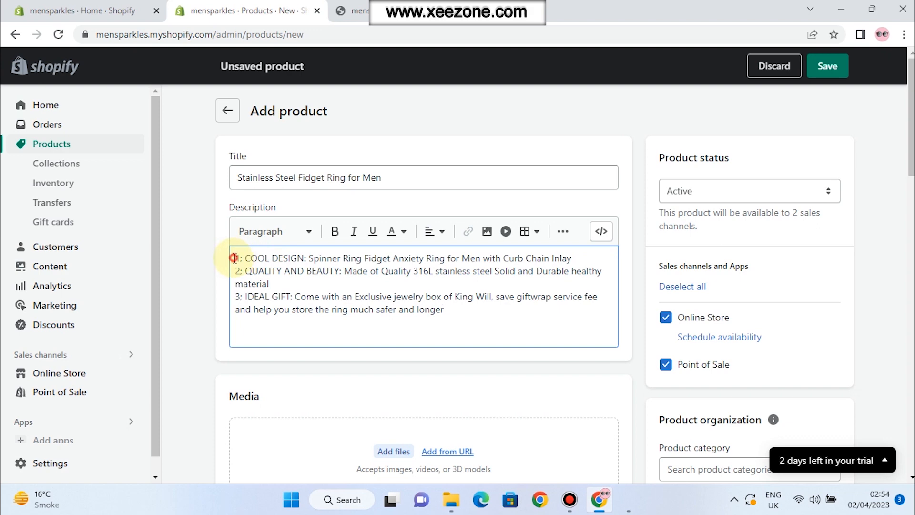
click(303, 257)
drag(303, 257, 235, 258)
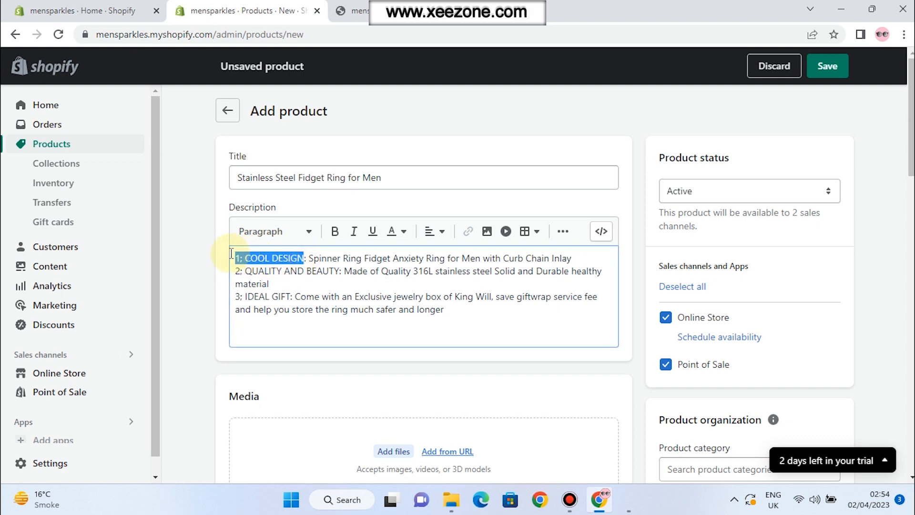
click(333, 231)
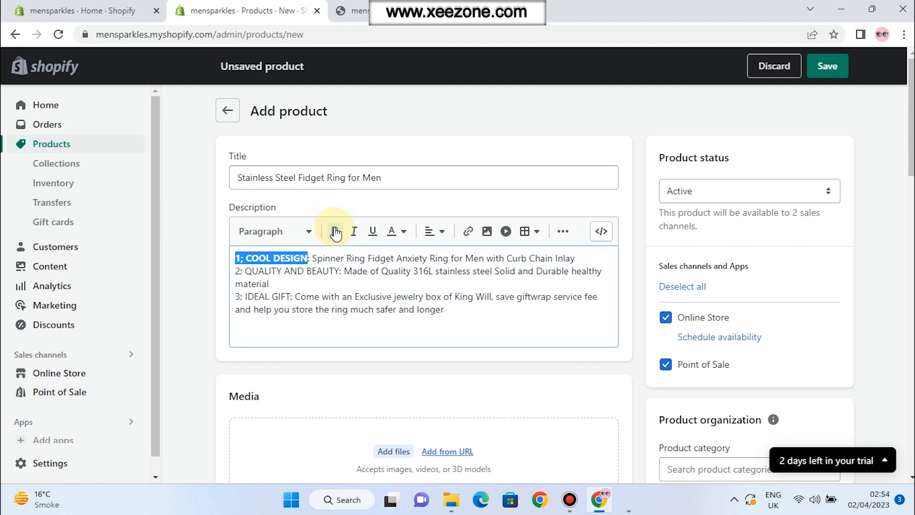
drag(304, 271, 229, 271)
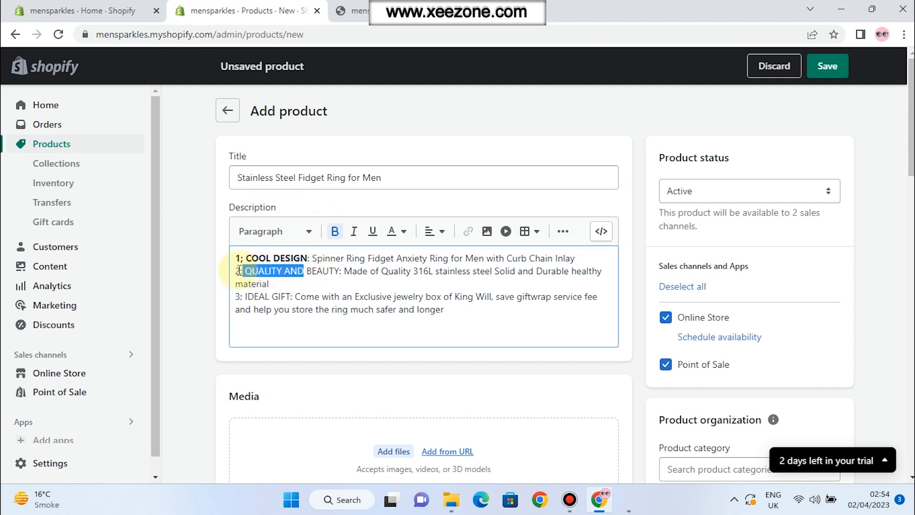
click(334, 231)
drag(290, 295, 232, 293)
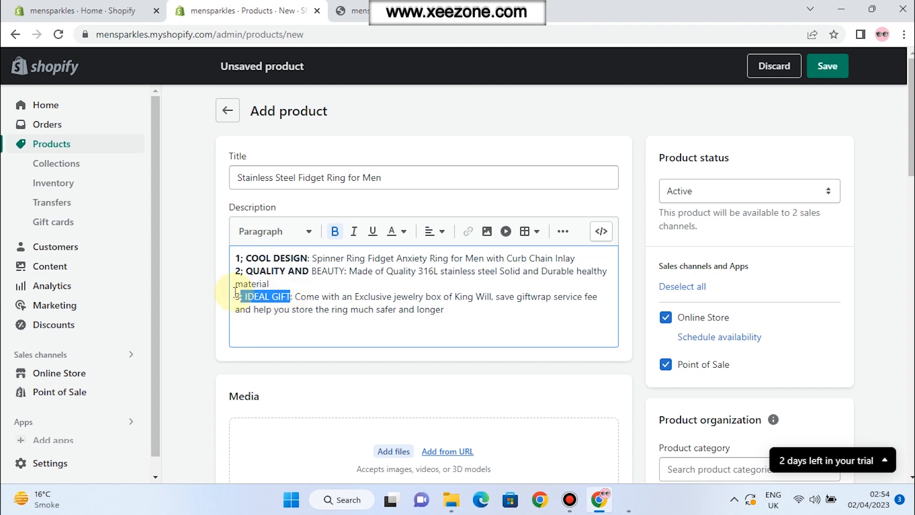
click(334, 232)
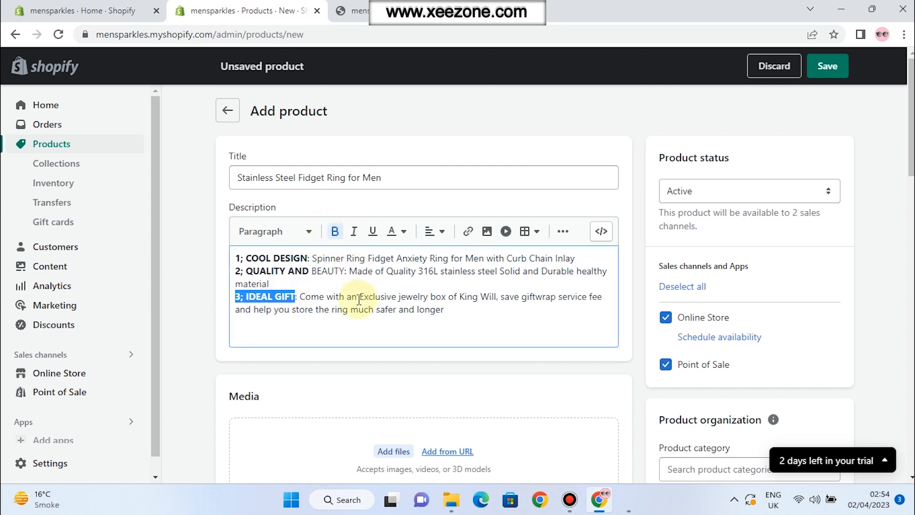
click(333, 328)
scroll(332, 328, down, 2)
scroll(333, 328, down, 3)
scroll(332, 328, up, 4)
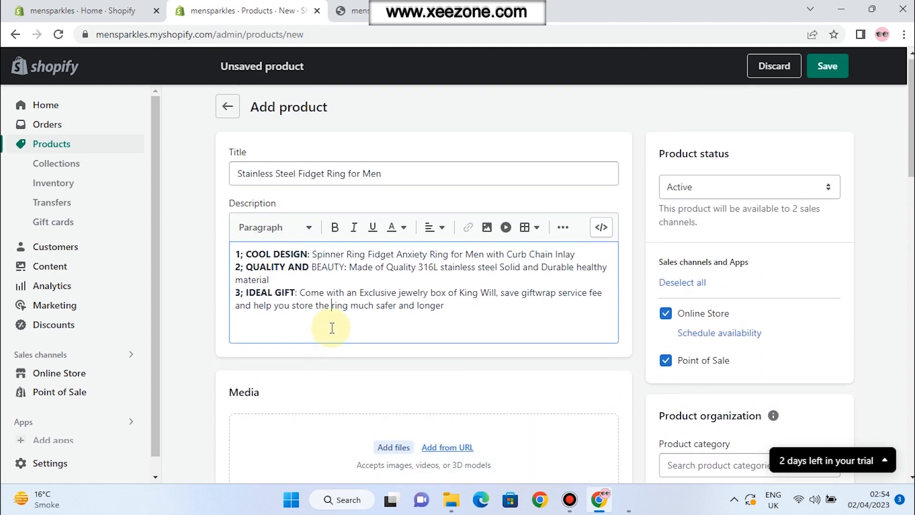
- Upload the image 61KjnyXelWS._AC_UL1200_ from the theam > Rings > Ring 1 folder as product media
scroll(332, 328, down, 2)
scroll(332, 329, down, 2)
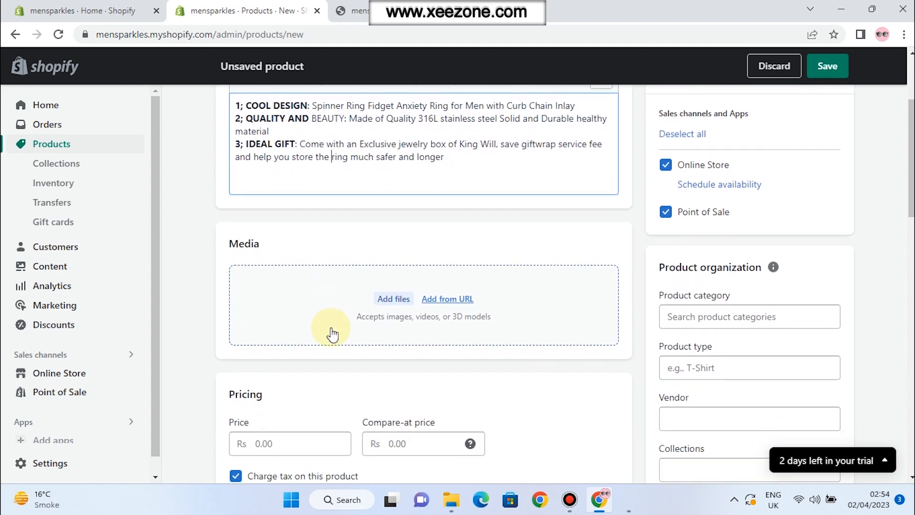
click(387, 301)
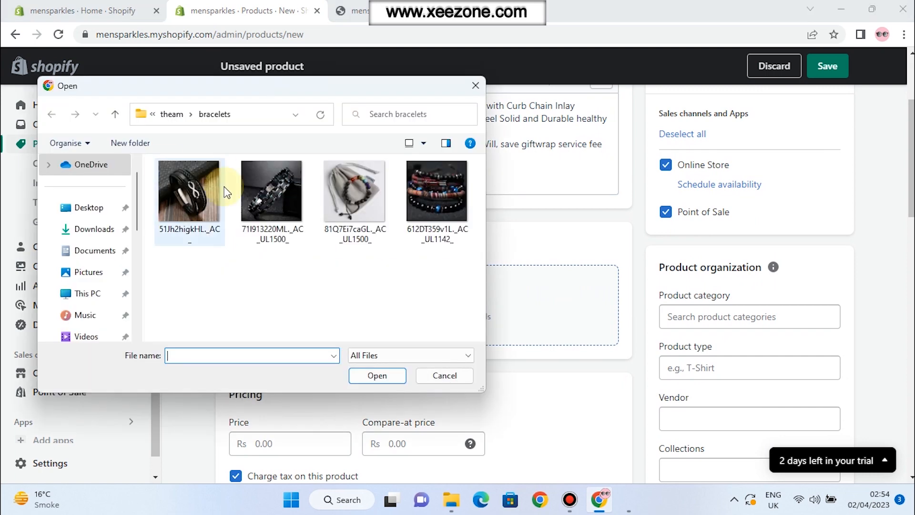
click(115, 114)
double_click(179, 226)
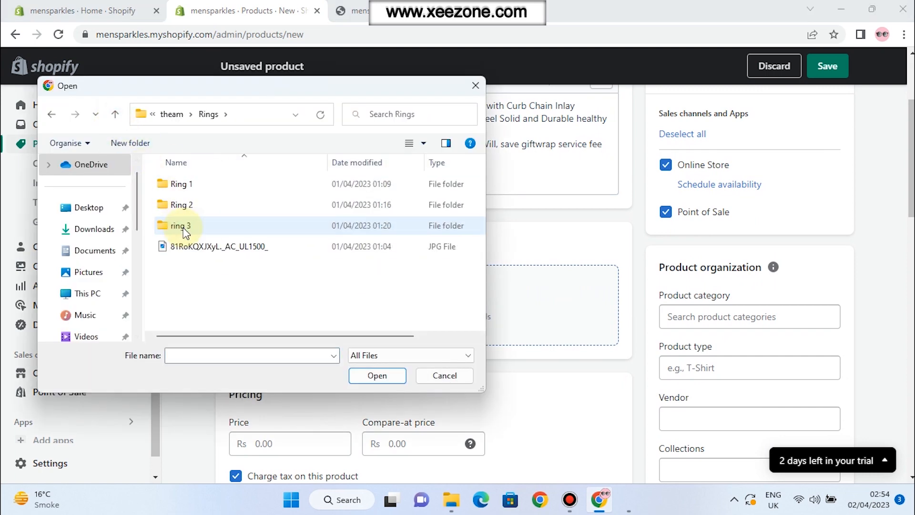
double_click(185, 182)
click(204, 189)
click(377, 375)
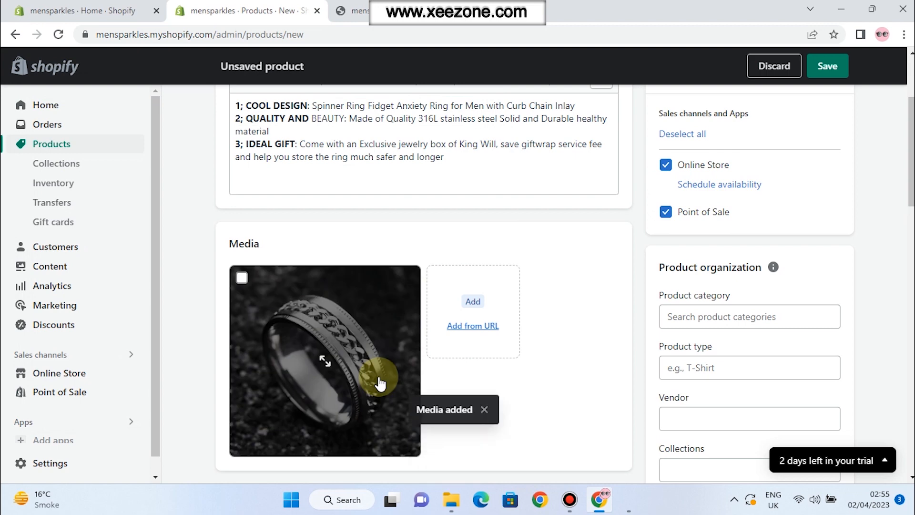
- Add the second ring image, 71XSSI9NK7S._AC_UL1200_, from the Ring 1 folder to the product media
click(466, 300)
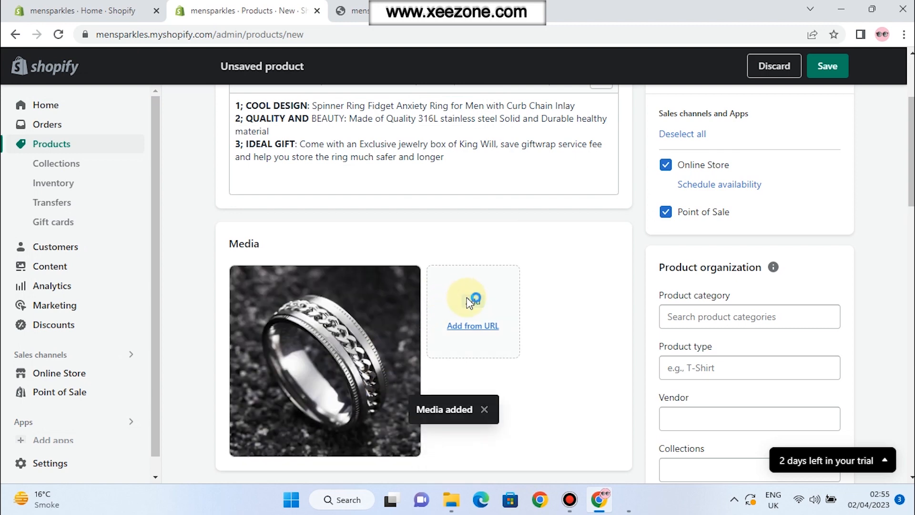
click(263, 192)
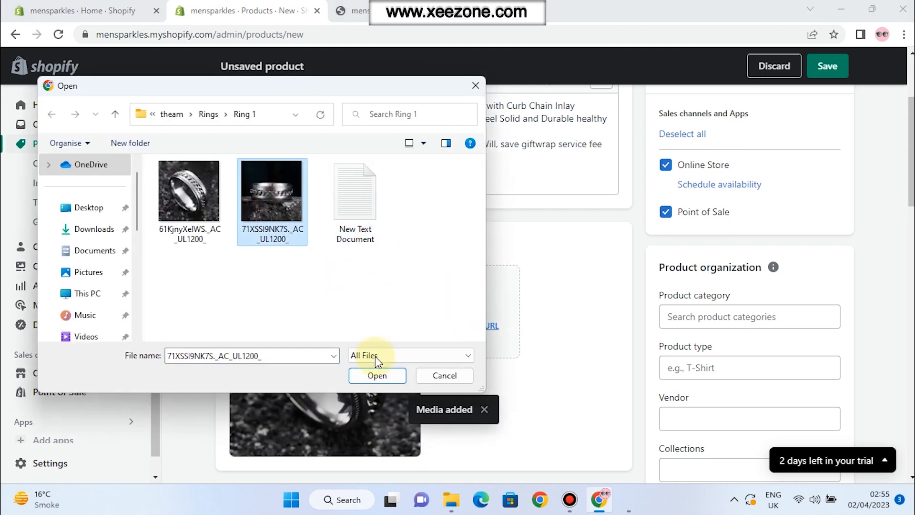
click(377, 375)
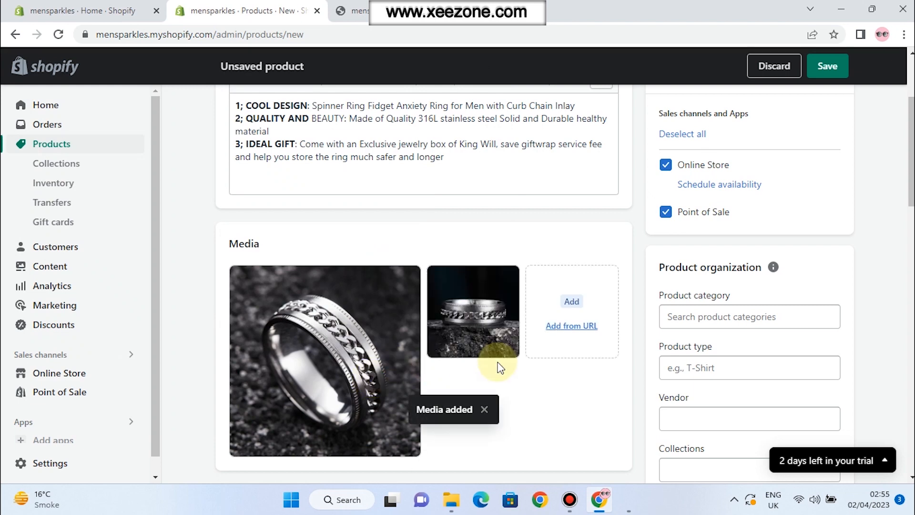
- Set the product category to Jewelry
scroll(499, 367, down, 3)
mouse_move(459, 215)
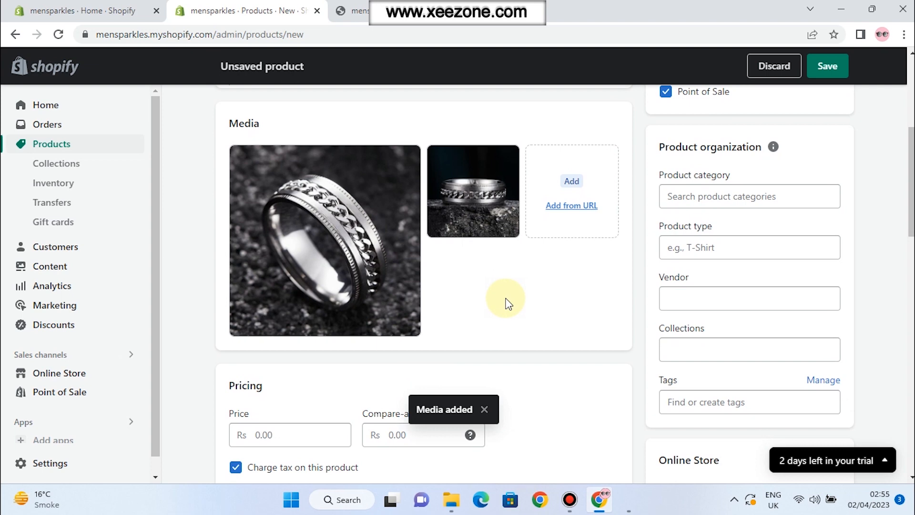
click(699, 196)
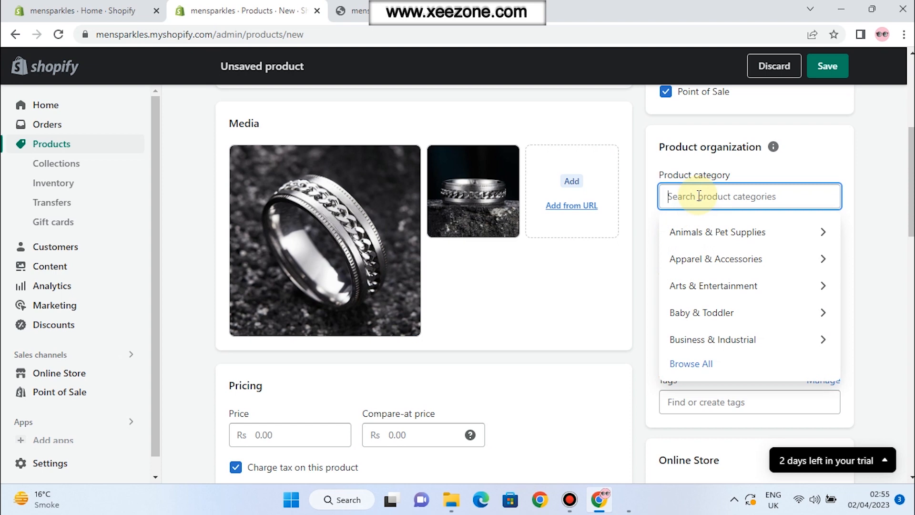
text(je)
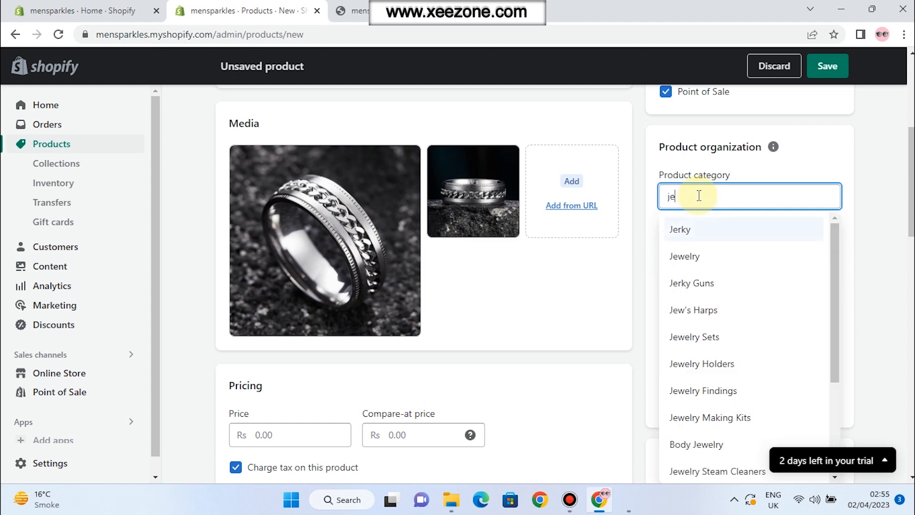
click(693, 262)
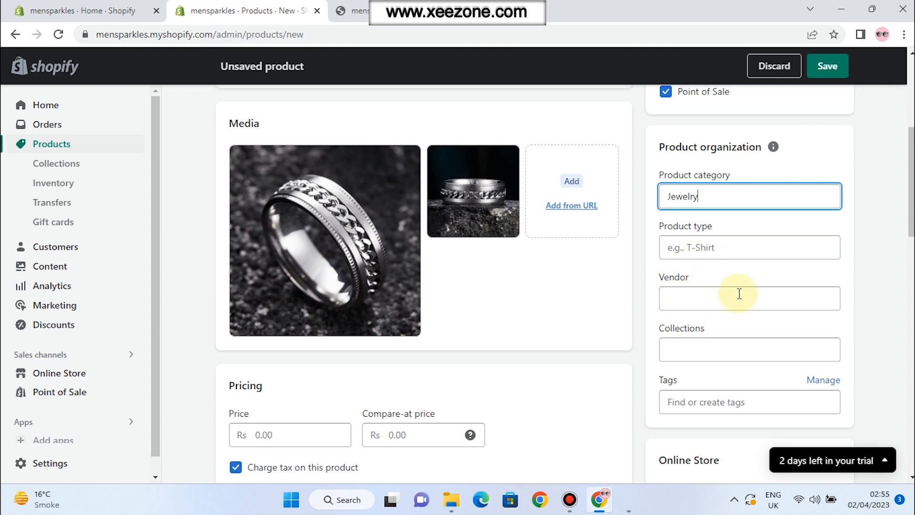
- Assign the product to the Rings collection
click(698, 350)
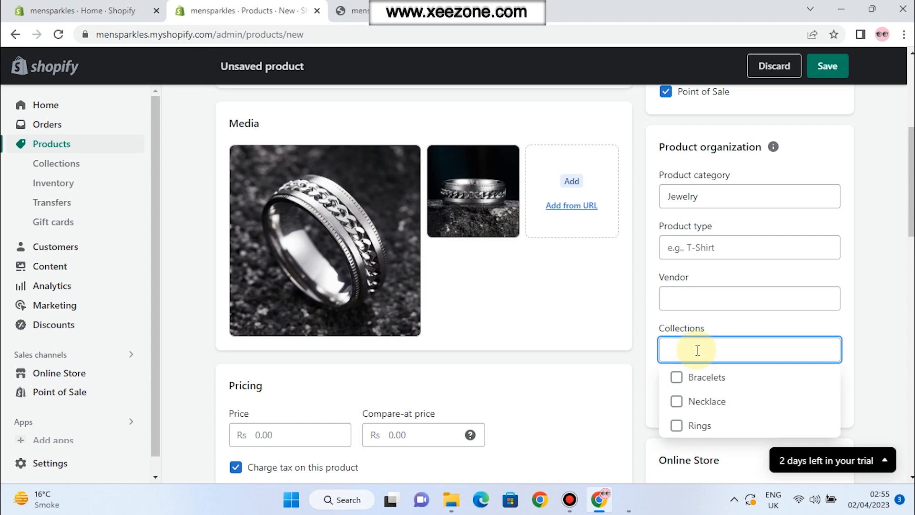
click(678, 426)
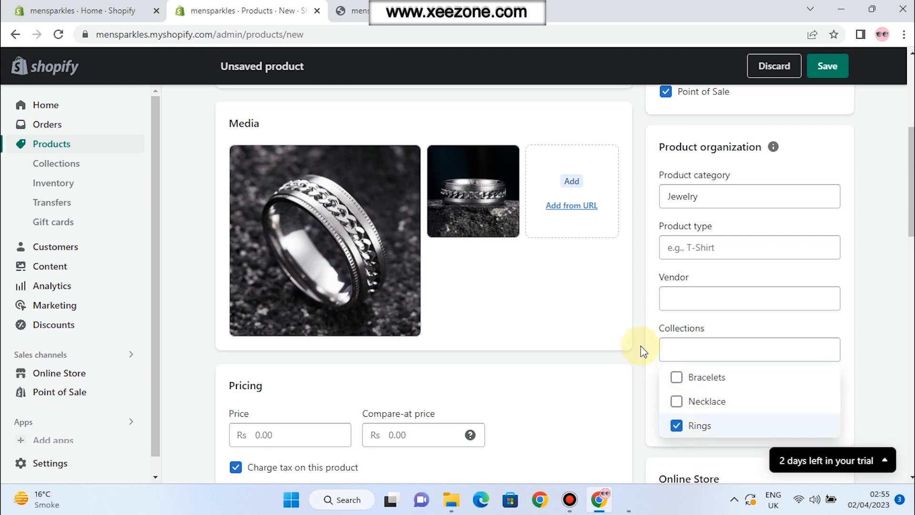
scroll(654, 319, down, 1)
scroll(653, 316, down, 2)
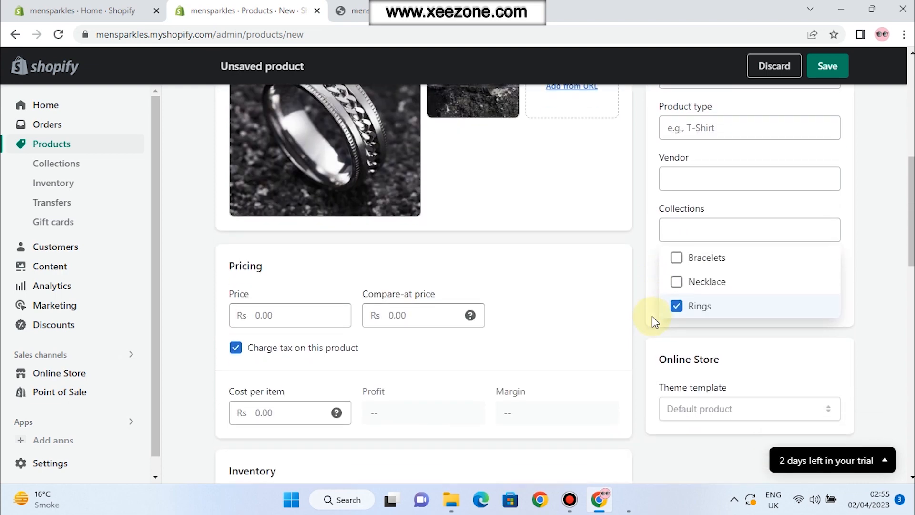
click(619, 368)
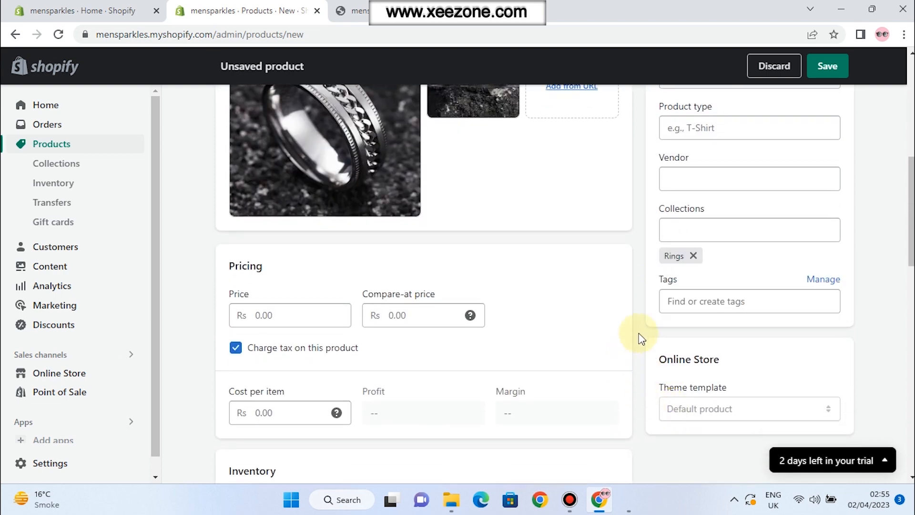
- Add the tag "rings" to the product
click(690, 298)
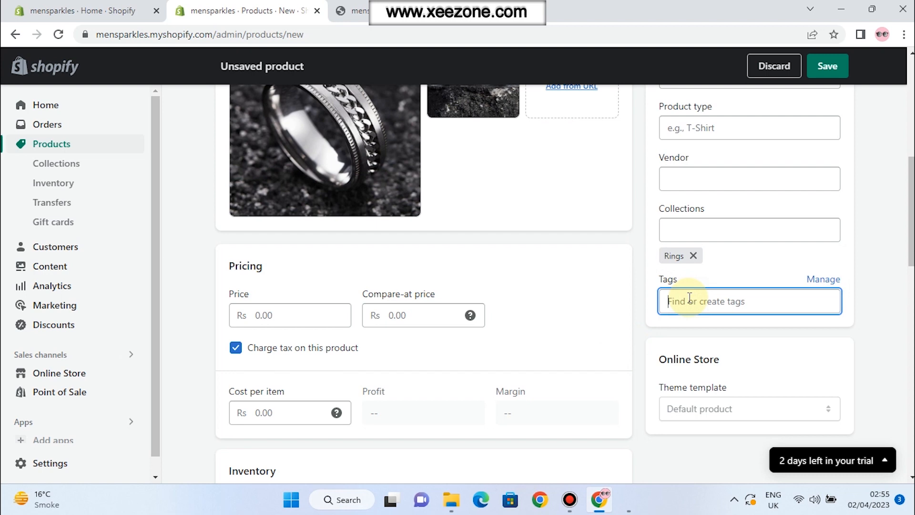
text(rings)
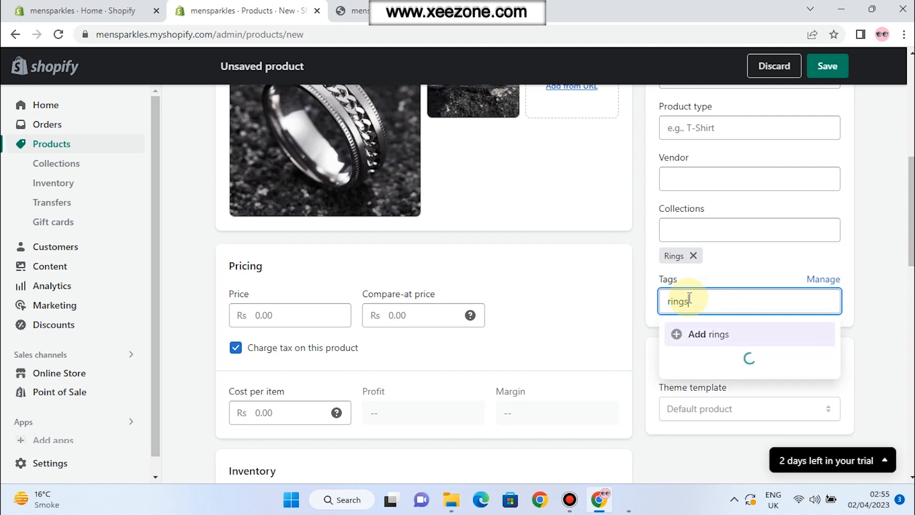
click(676, 335)
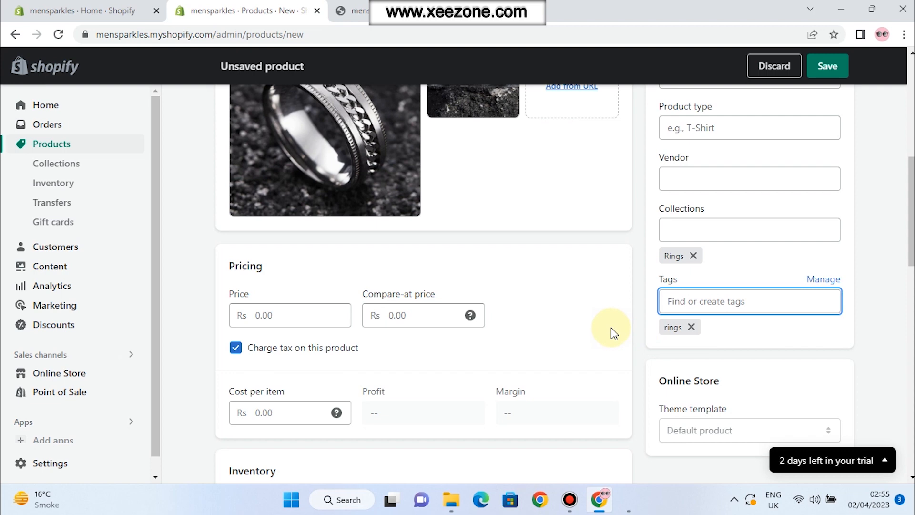
- Set the product's price to Rs 500 and its compare-at price to Rs 800
click(270, 316)
text(500)
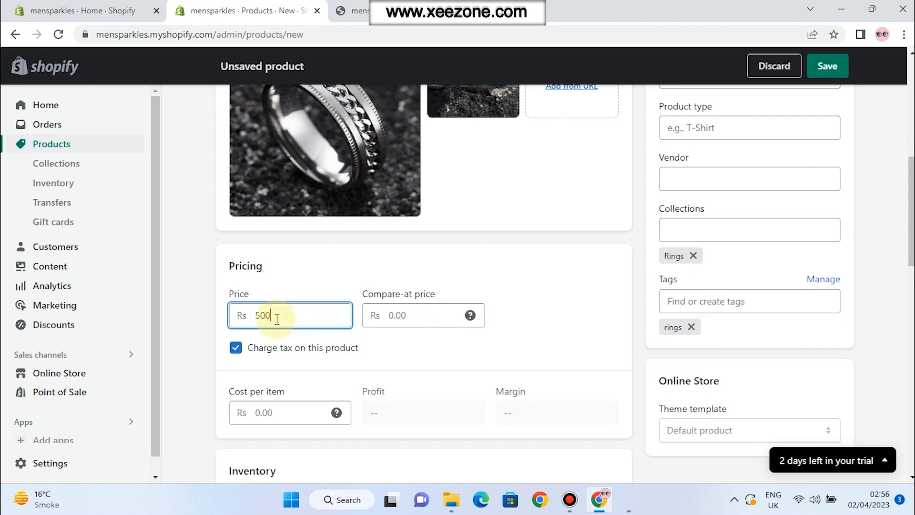
click(390, 324)
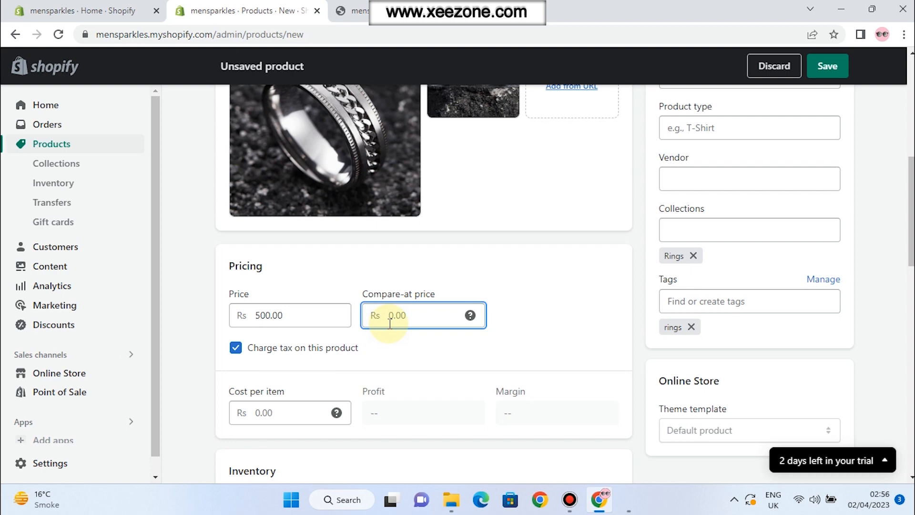
text(800)
click(385, 351)
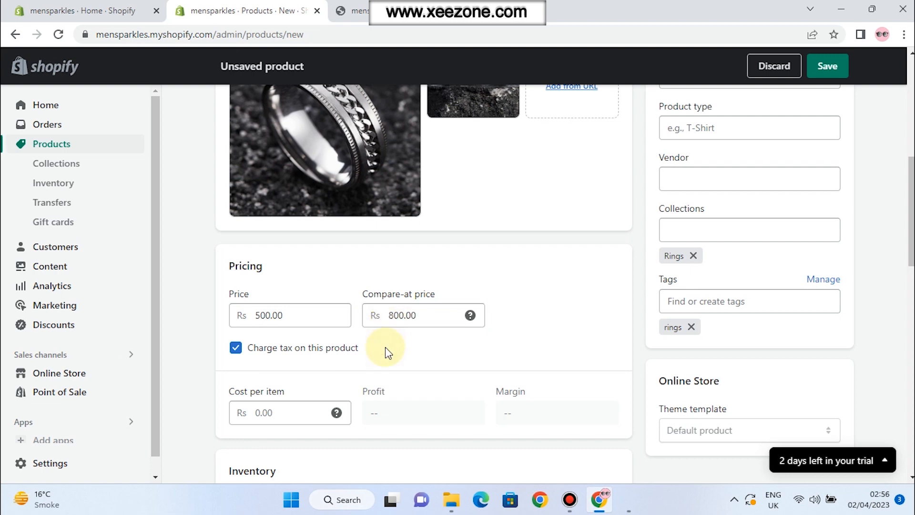
- Turn off charging tax on the product and set its cost per item to Rs 300
scroll(386, 353, down, 1)
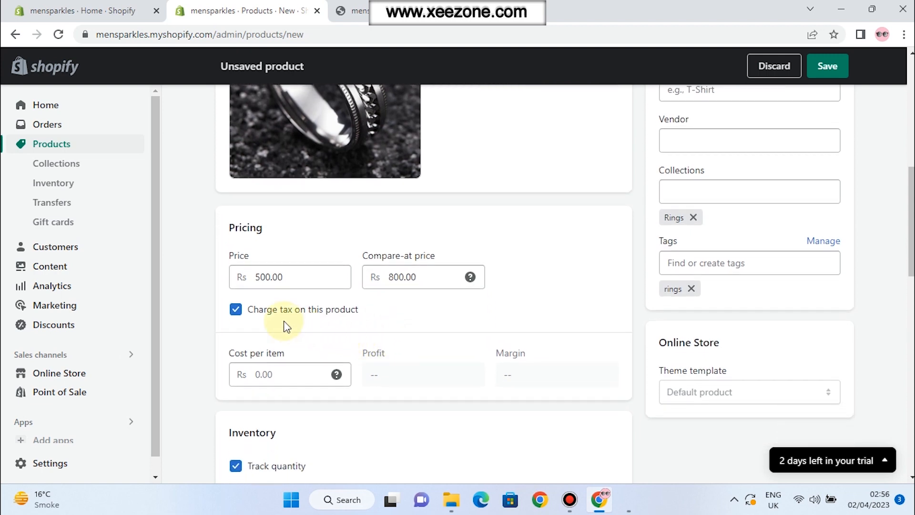
click(236, 309)
scroll(325, 310, down, 2)
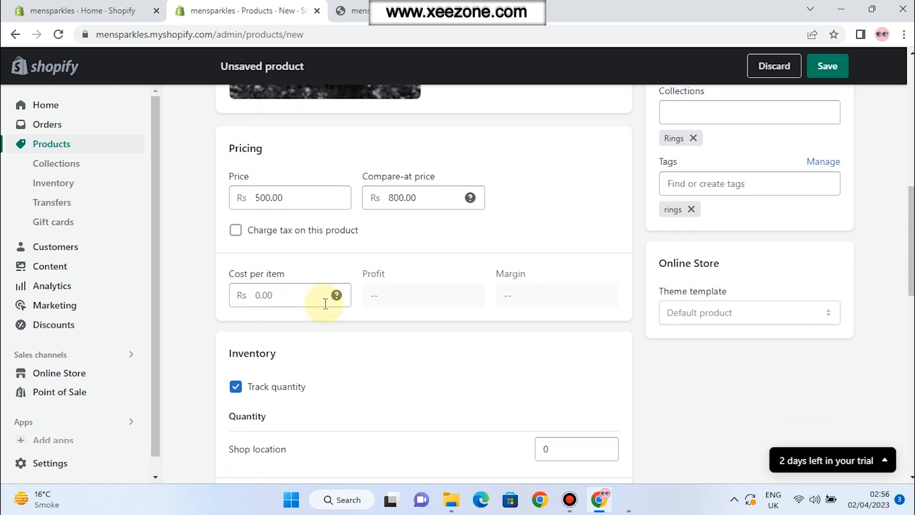
click(280, 296)
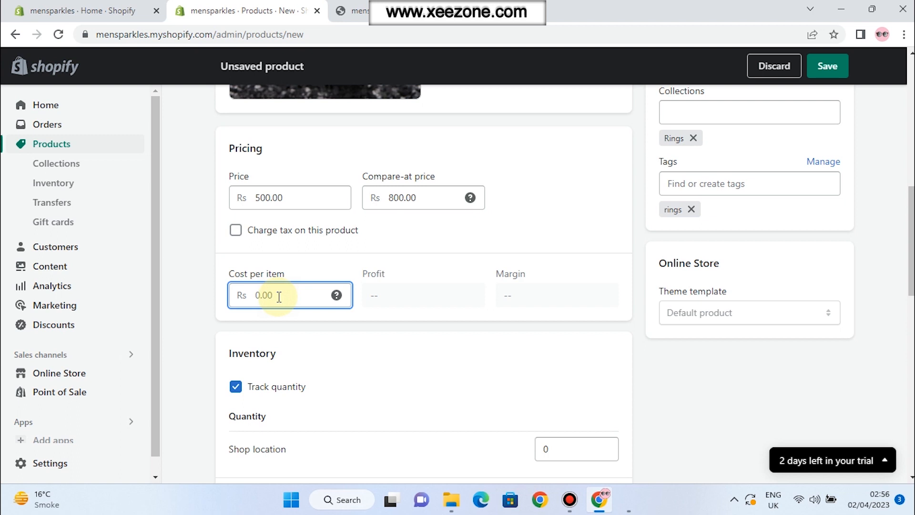
text(250)
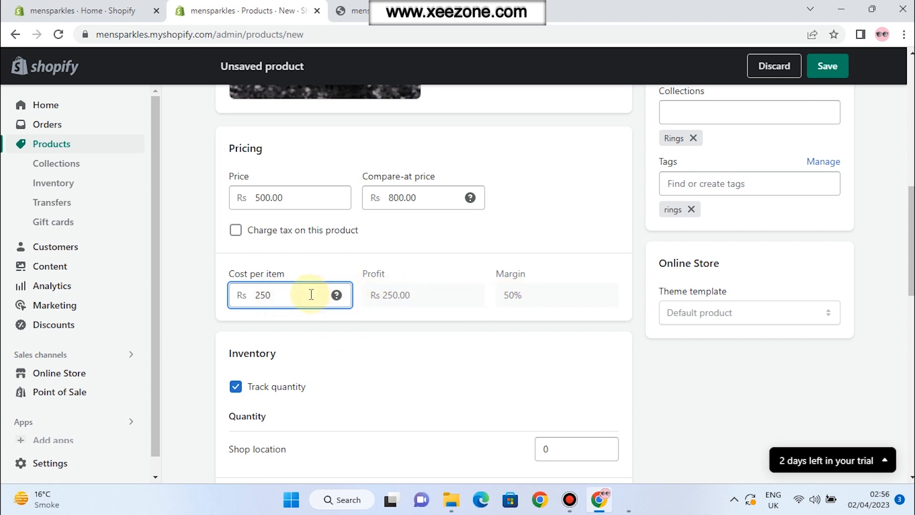
key(BackSpace)
key(BackSpace)
key(BackSpace)
text(300)
click(387, 338)
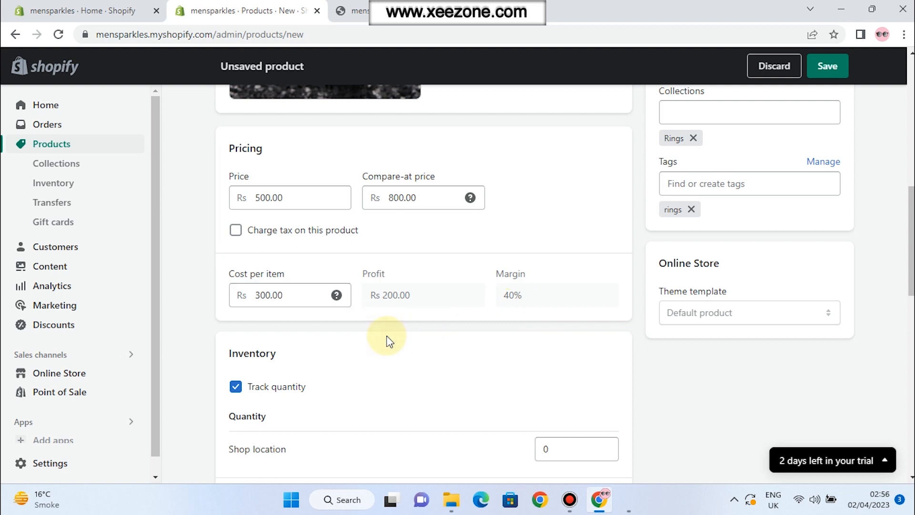
- Set the inventory quantity at the shop location to 20
scroll(387, 337, down, 2)
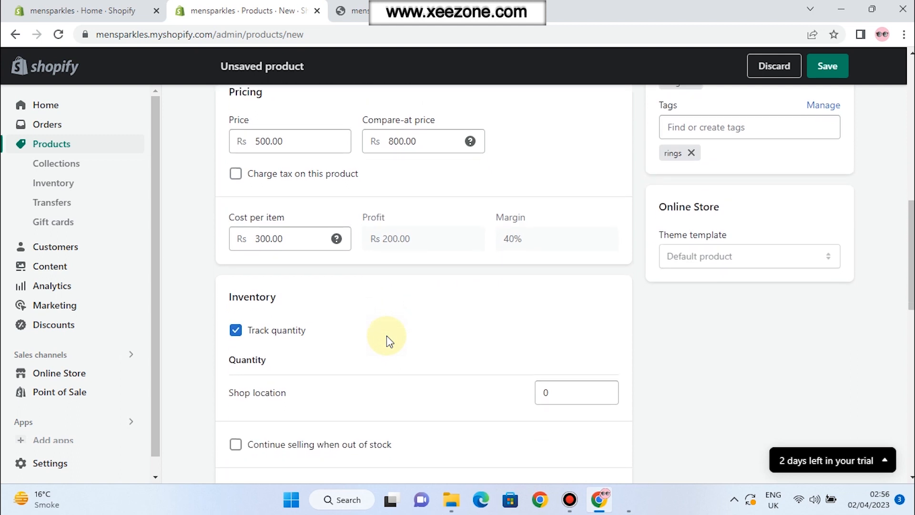
scroll(387, 336, down, 2)
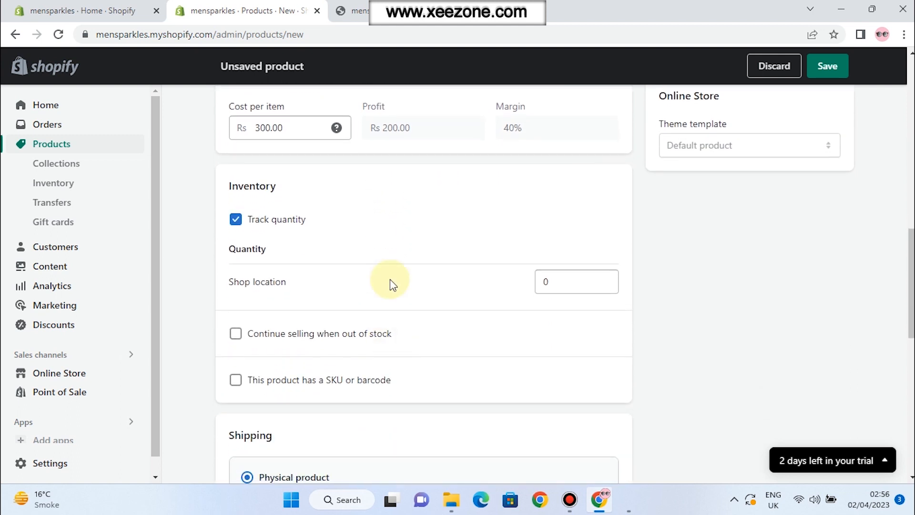
double_click(548, 283)
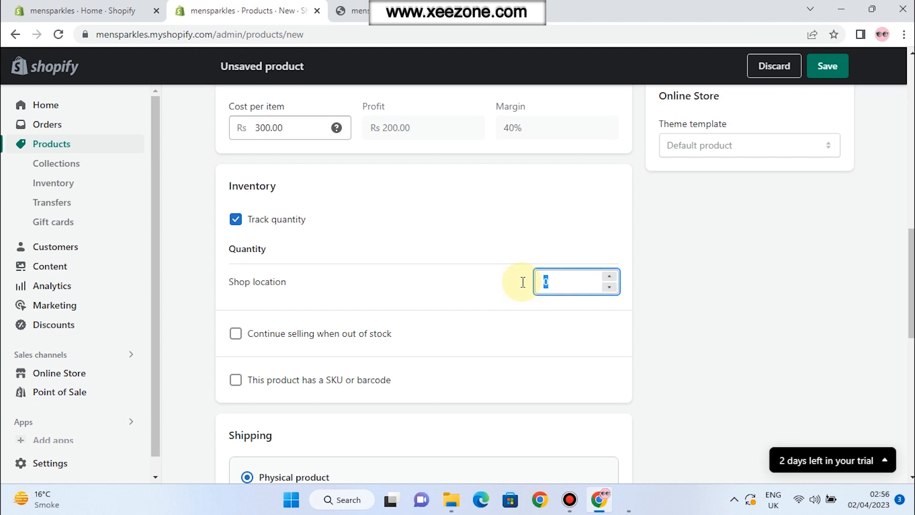
text(20)
click(369, 262)
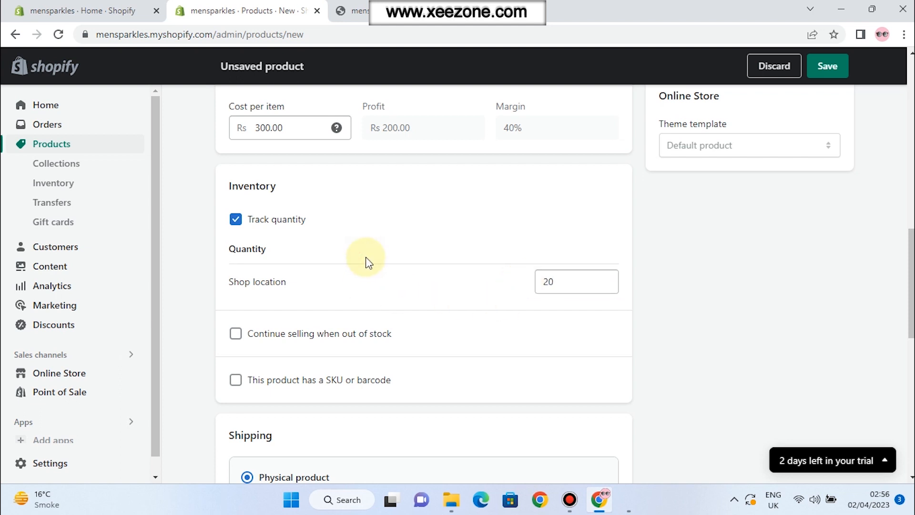
- Set the product's shipping weight to 15 with grams as the unit
scroll(352, 343, down, 5)
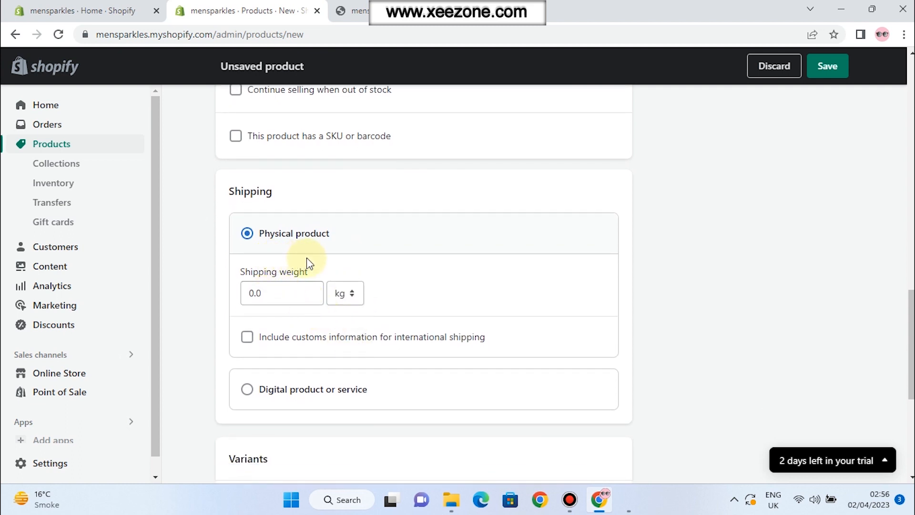
click(343, 293)
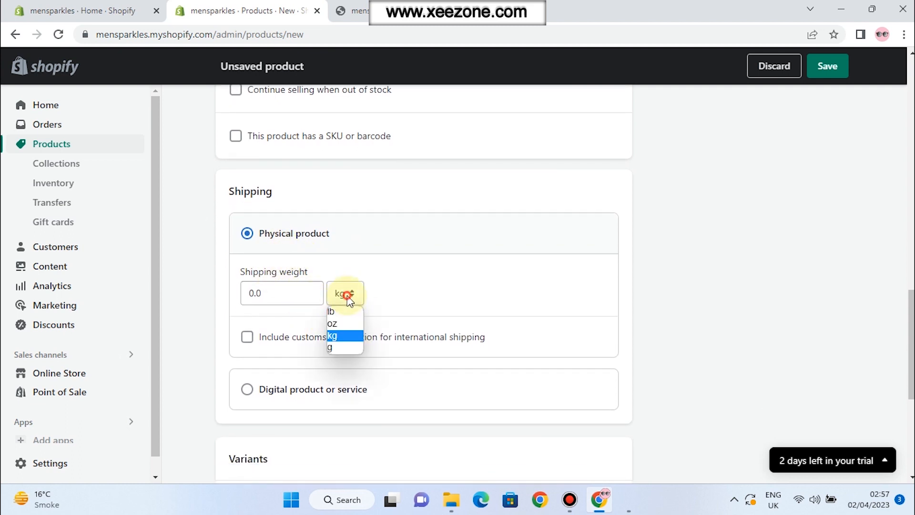
click(335, 349)
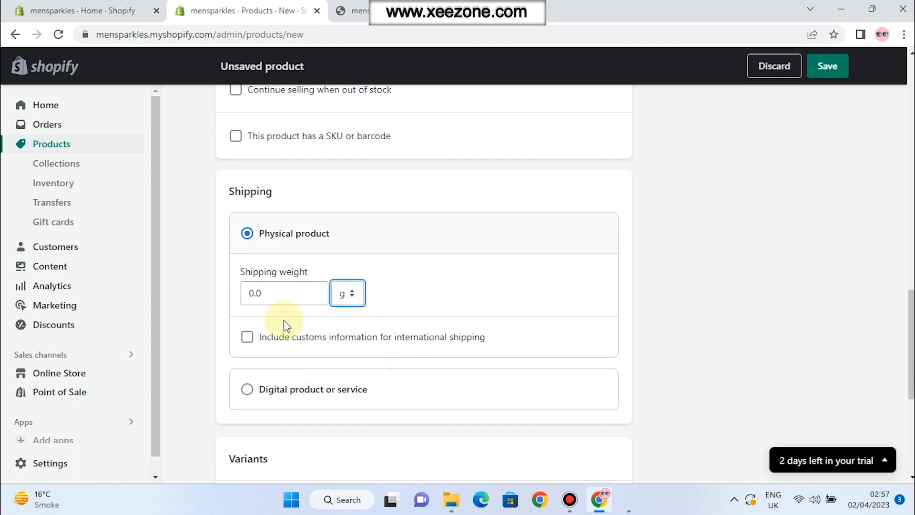
drag(263, 301, 239, 301)
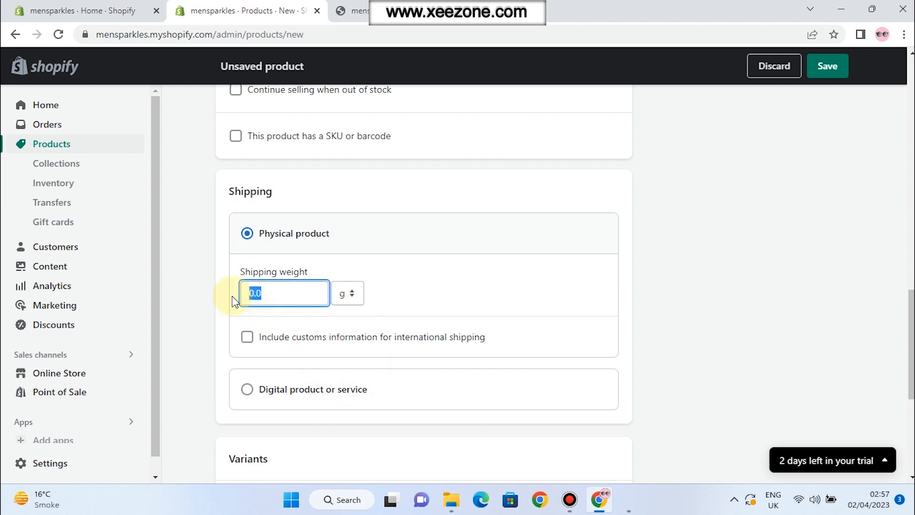
text(15)
- Check the completed ring details, save the new product and return to the product list
scroll(291, 300, down, 5)
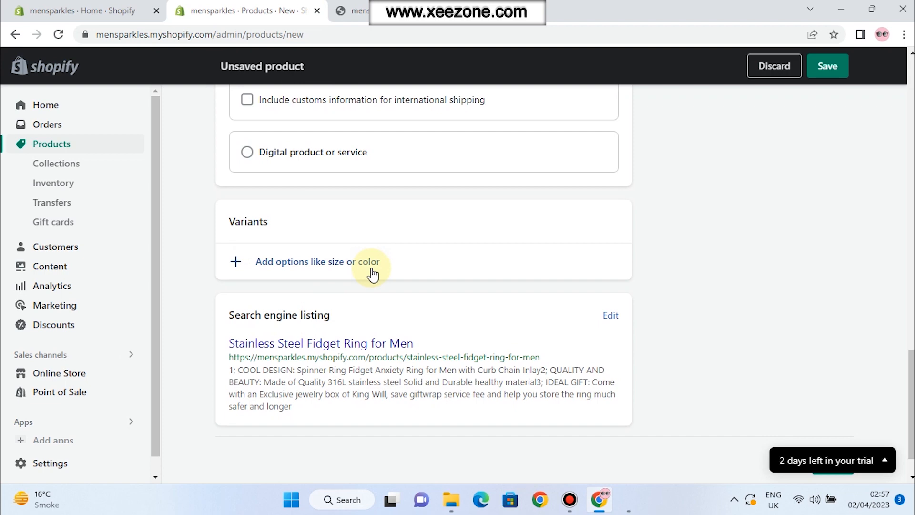
scroll(373, 276, up, 8)
scroll(373, 275, up, 8)
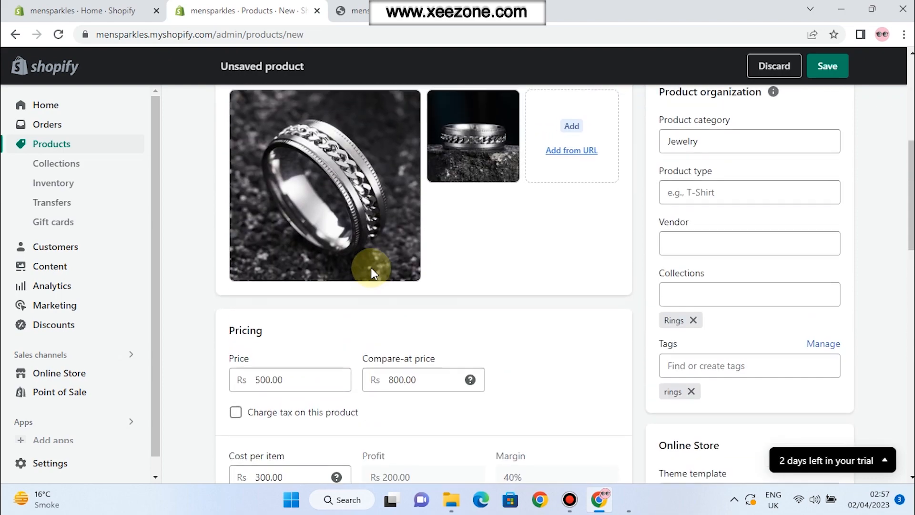
scroll(372, 273, up, 6)
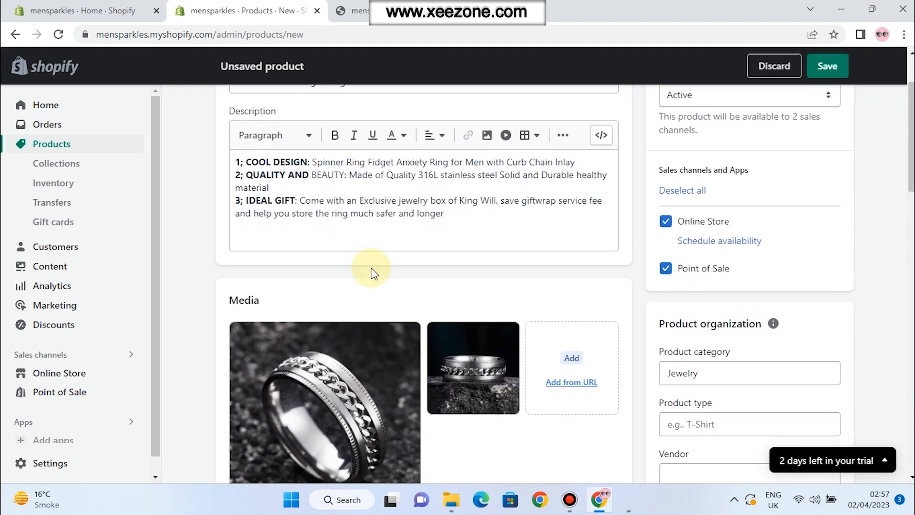
scroll(372, 274, down, 10)
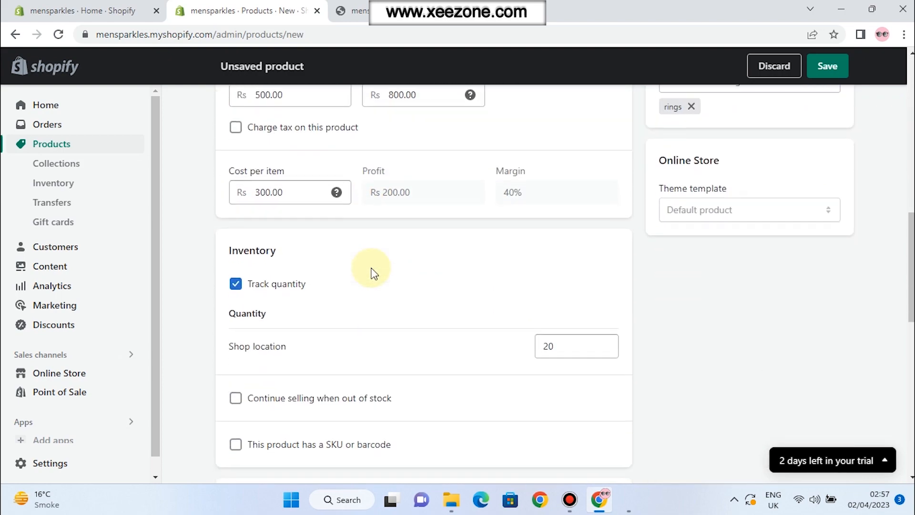
scroll(372, 274, up, 10)
click(825, 67)
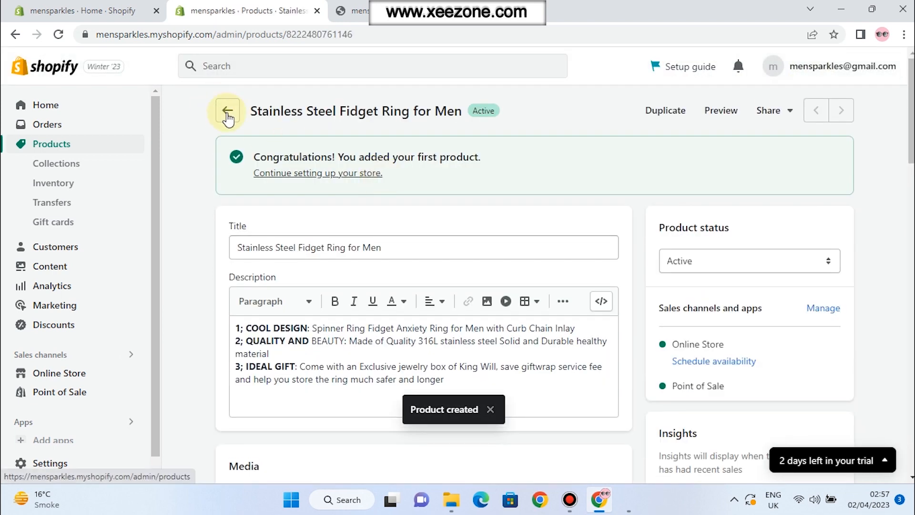
click(228, 112)
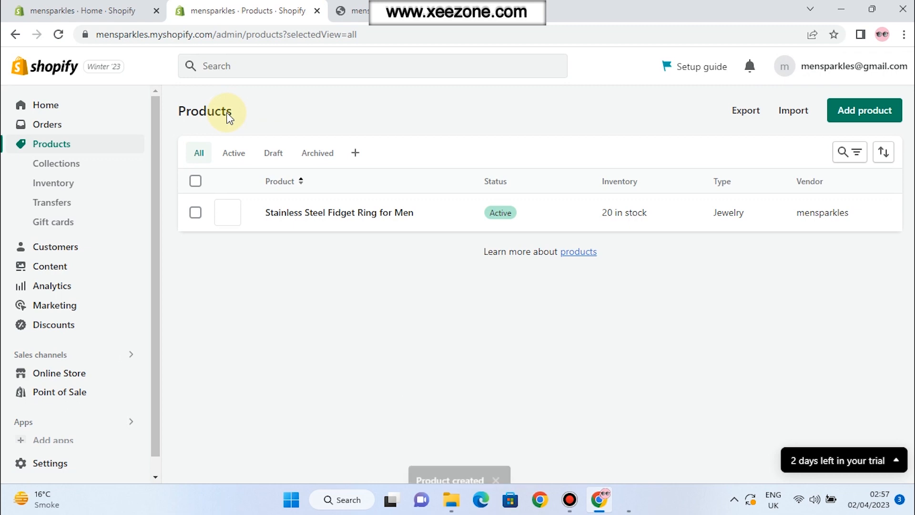
- Reload the storefront preview and open the stainless steel fidget ring from the Rings section
click(353, 11)
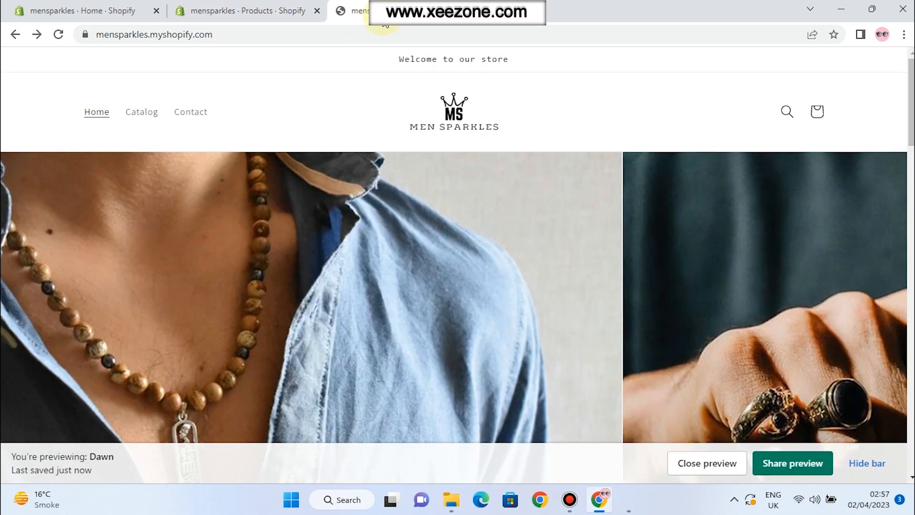
click(57, 37)
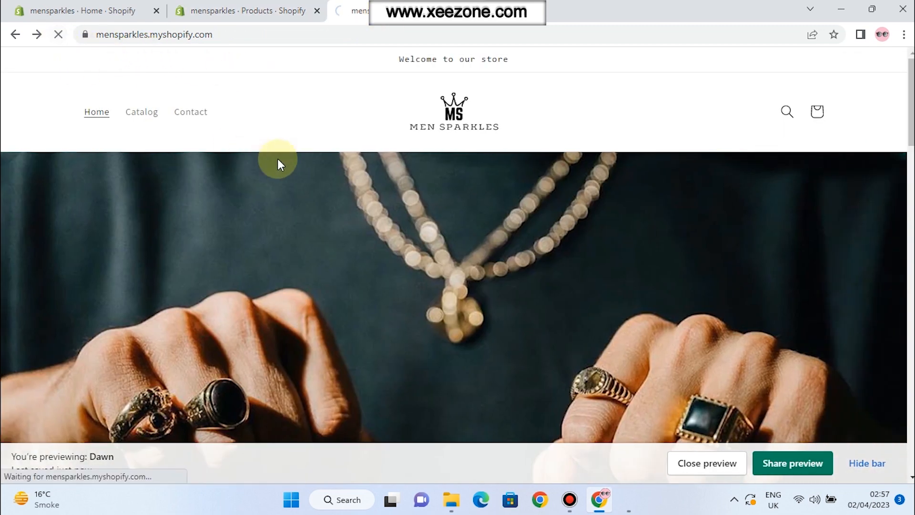
scroll(383, 203, down, 12)
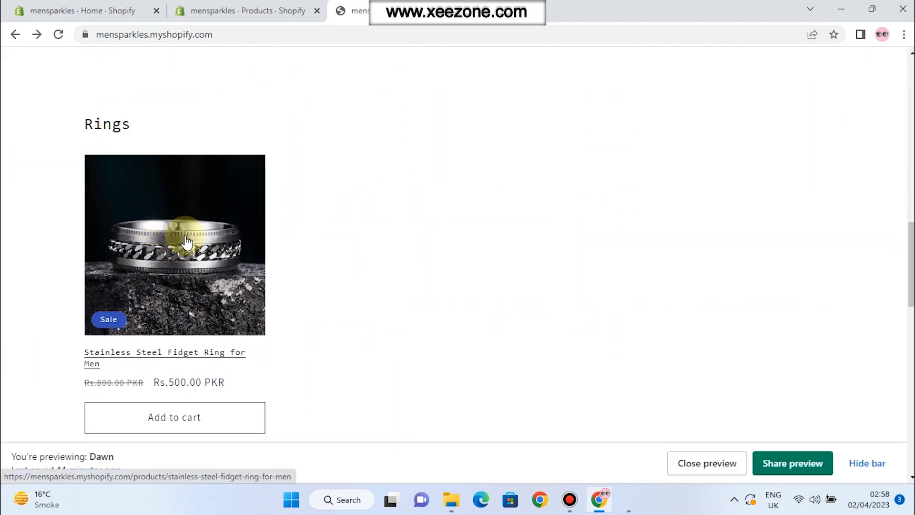
click(177, 281)
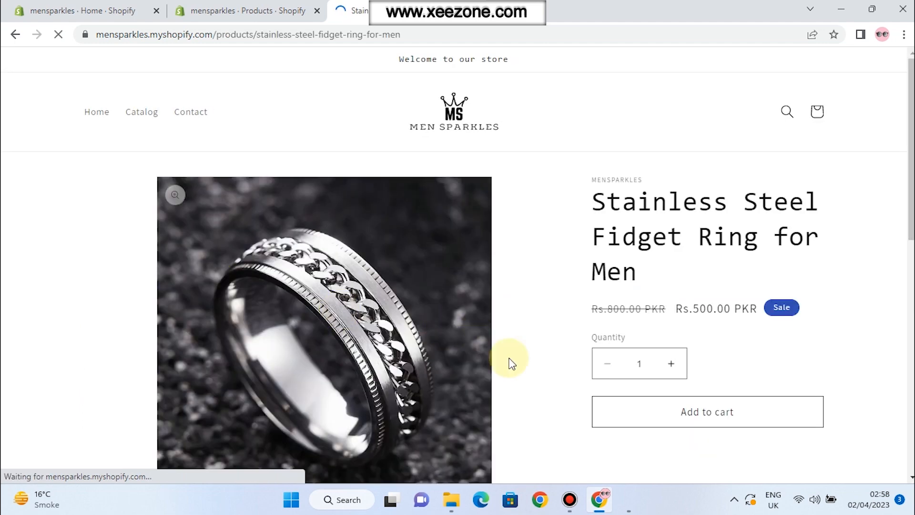
- Examine the images, prices and description on the ring's storefront product page
scroll(642, 412, down, 2)
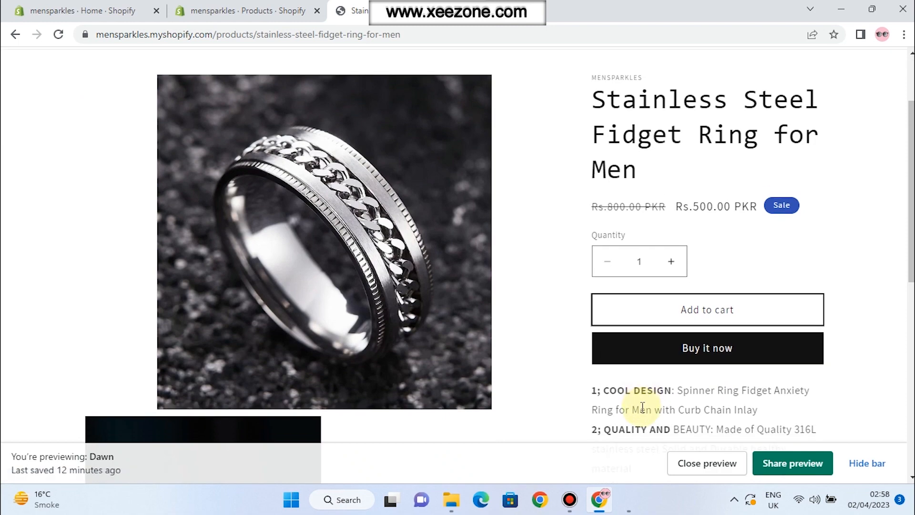
scroll(641, 355, down, 1)
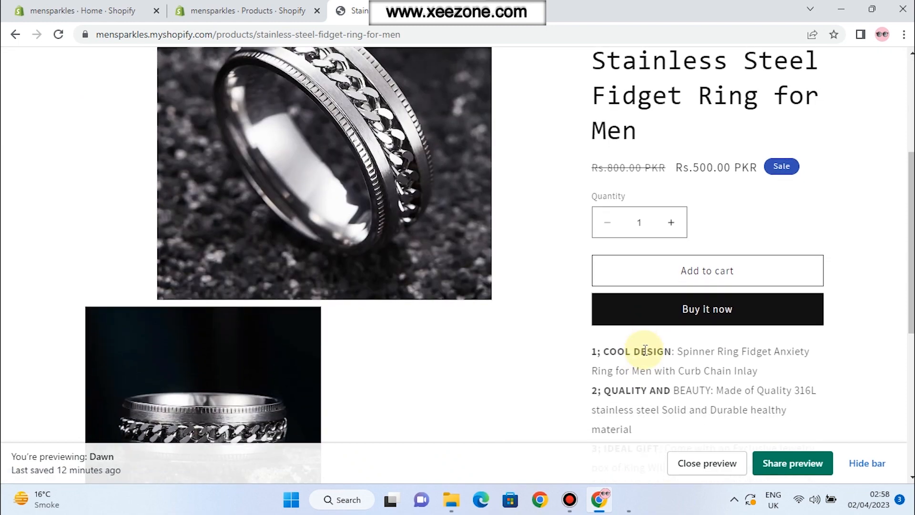
scroll(645, 351, down, 3)
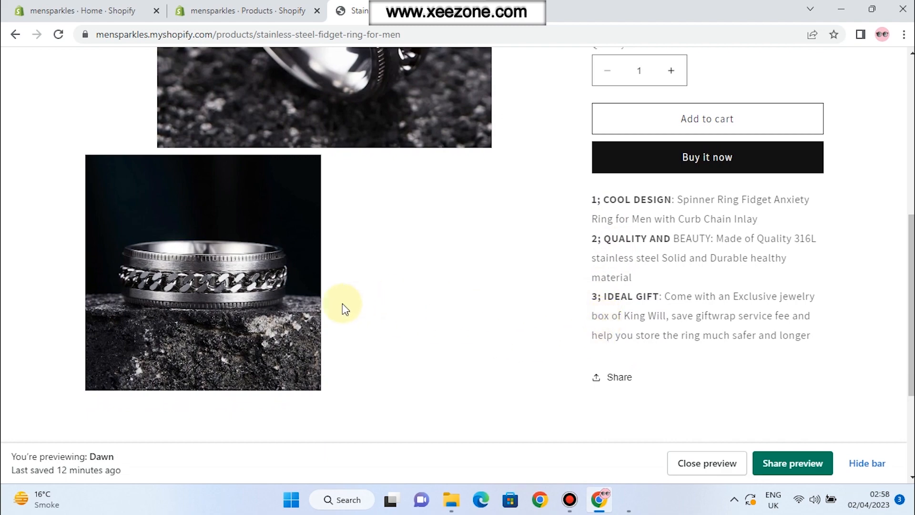
scroll(545, 276, down, 3)
scroll(546, 275, up, 9)
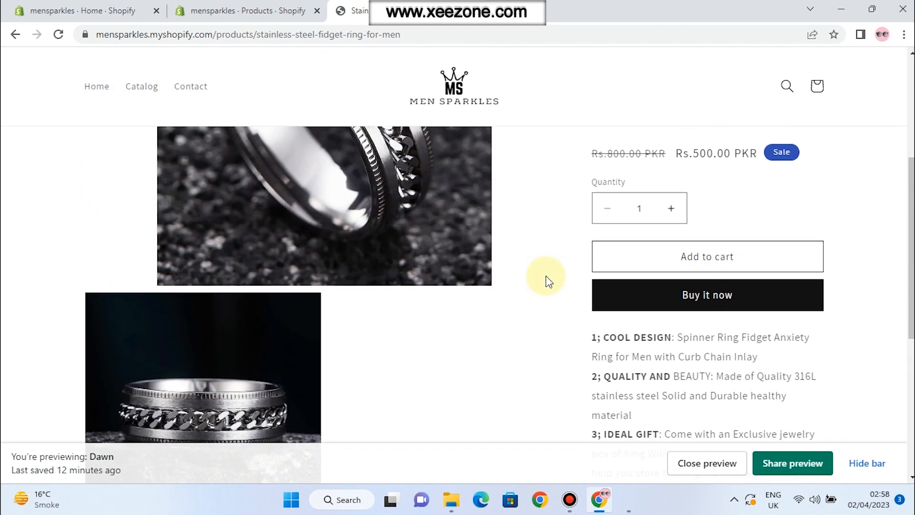
- Start a new product and title it "Men's Knight Armor Design Silver Ring with Black Gemstone", copied from the open text document in Notepad
click(241, 11)
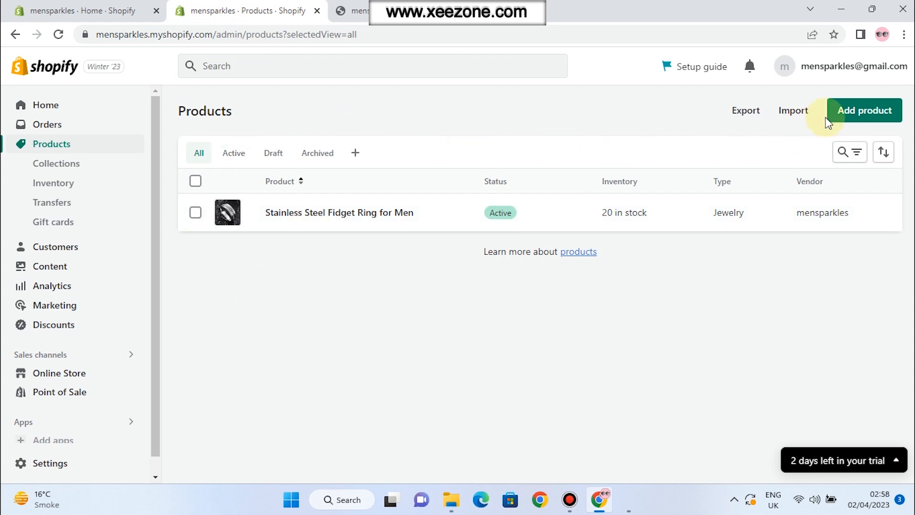
click(844, 118)
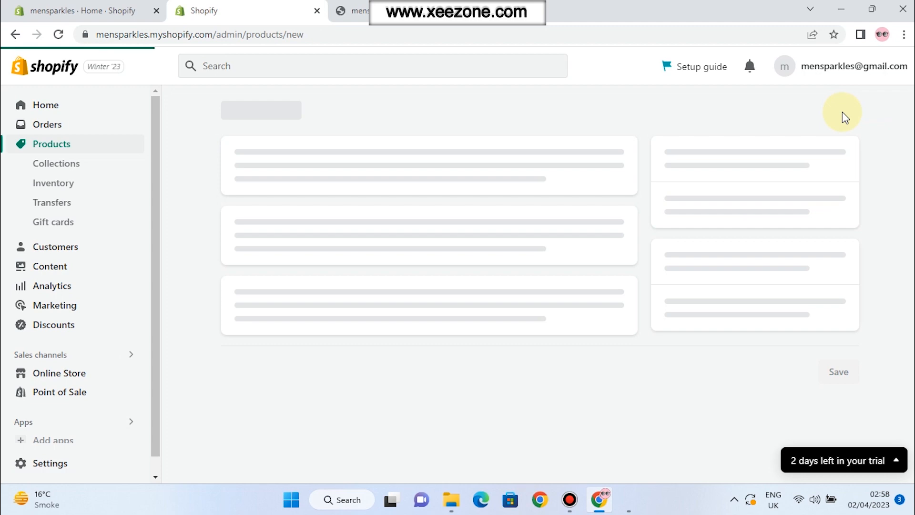
click(596, 498)
drag(378, 119, 63, 123)
key(ctrl+c)
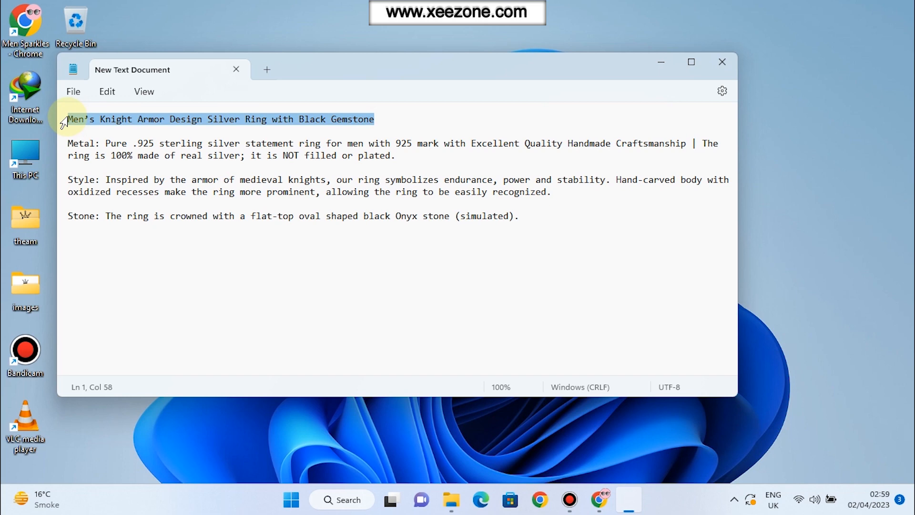
click(599, 501)
click(289, 176)
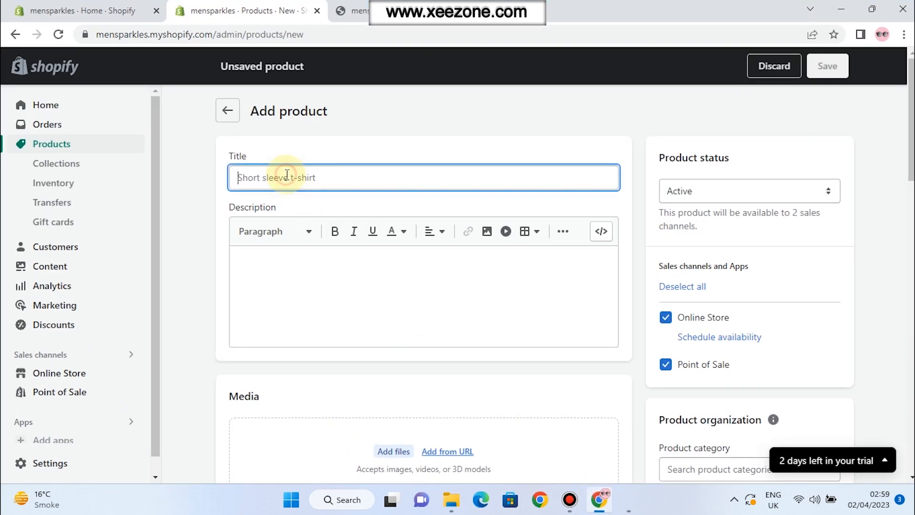
key(ctrl+v)
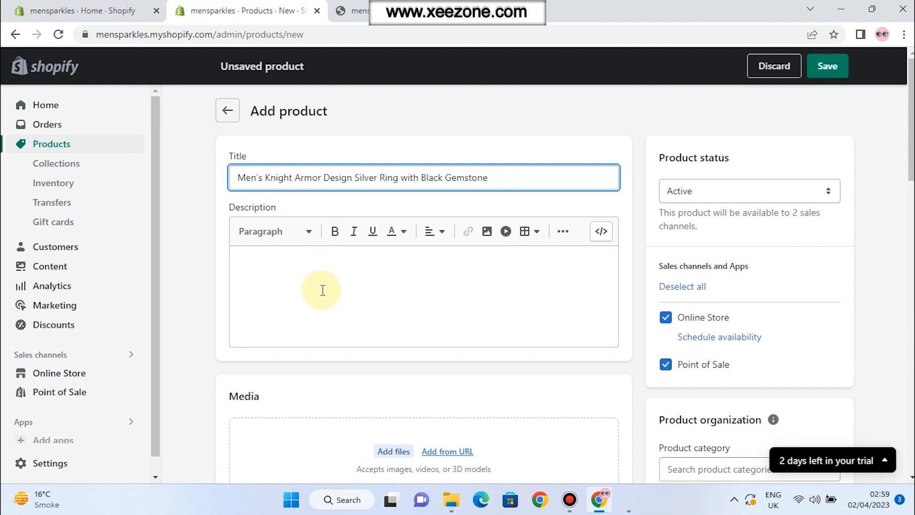
- Copy the Metal, Style and Stone paragraphs from the Notepad document into the product's description
click(452, 315)
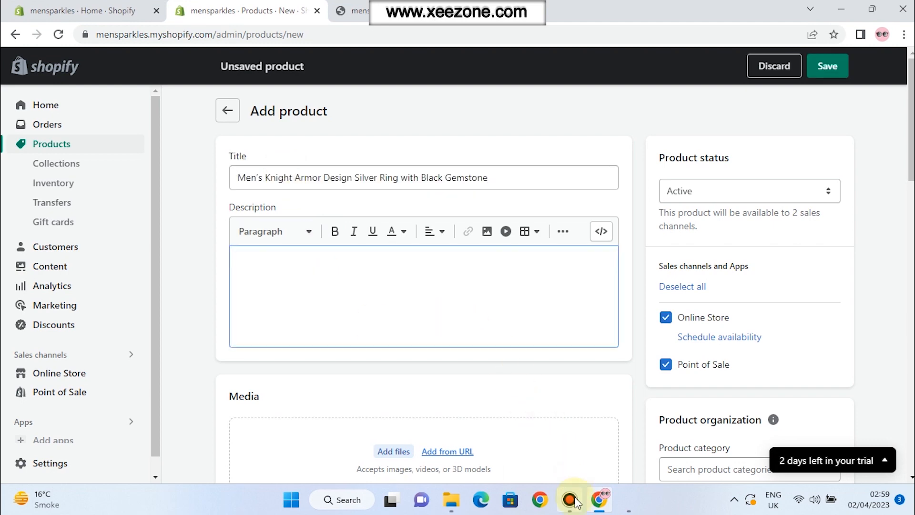
click(600, 500)
drag(518, 242, 57, 143)
key(ctrl+c)
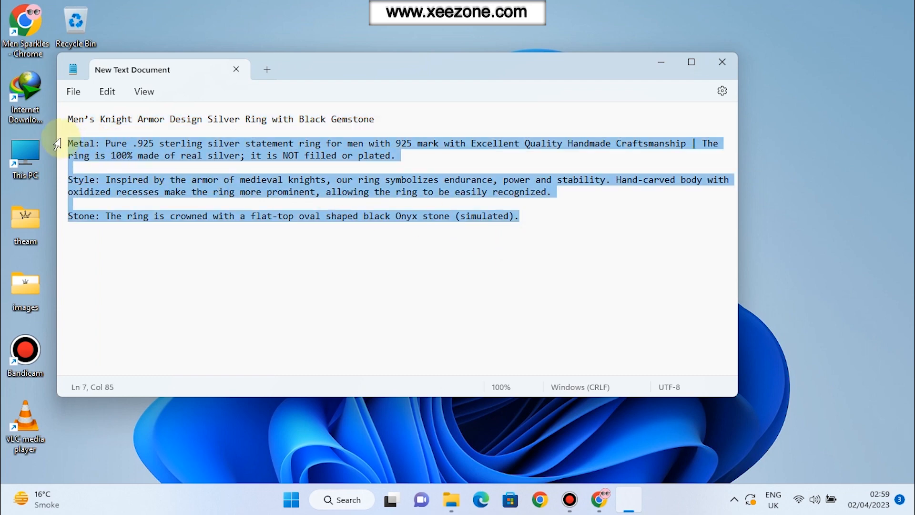
click(599, 499)
key(ctrl+v)
- Make "Metal: Pure", "Style" and "Stone" at the start of the description paragraphs bold
drag(283, 259, 233, 258)
click(330, 232)
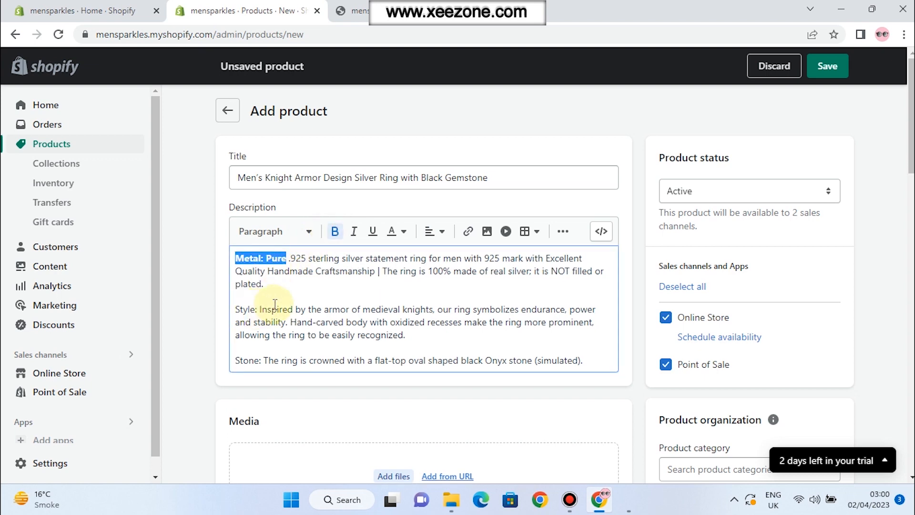
scroll(262, 289, down, 1)
double_click(246, 284)
click(337, 210)
double_click(246, 335)
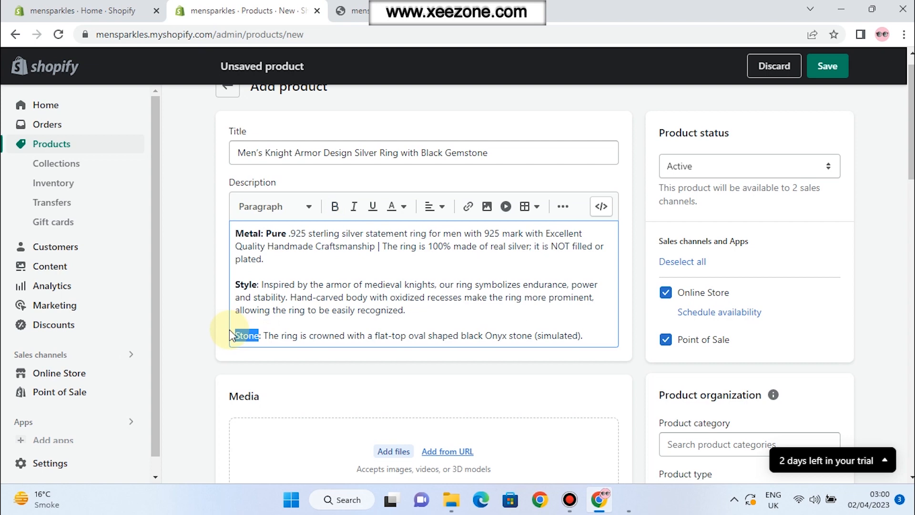
click(336, 206)
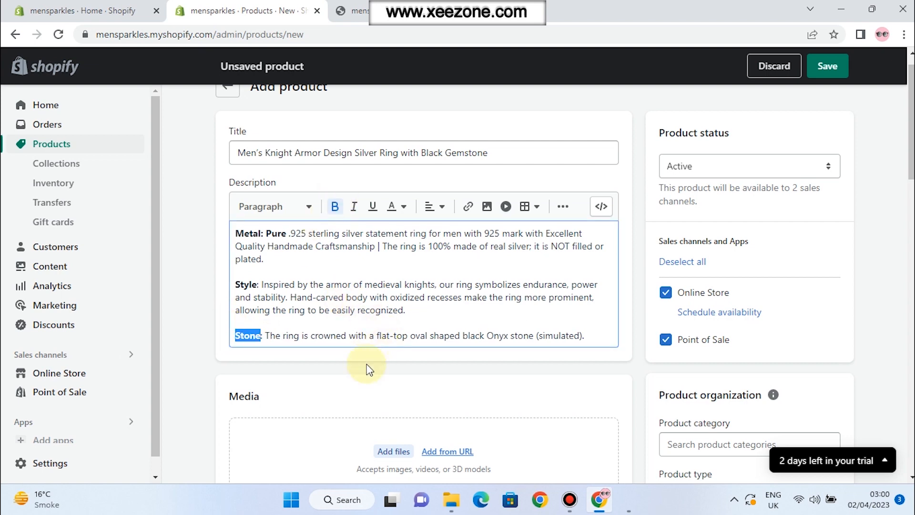
- Set the new product's category to Jewelry
scroll(368, 368, down, 1)
scroll(369, 368, down, 3)
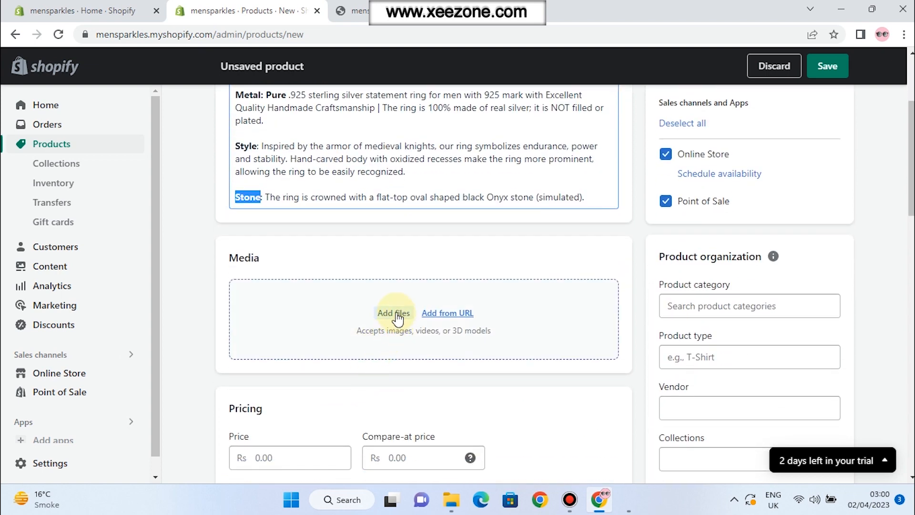
click(683, 315)
text(je)
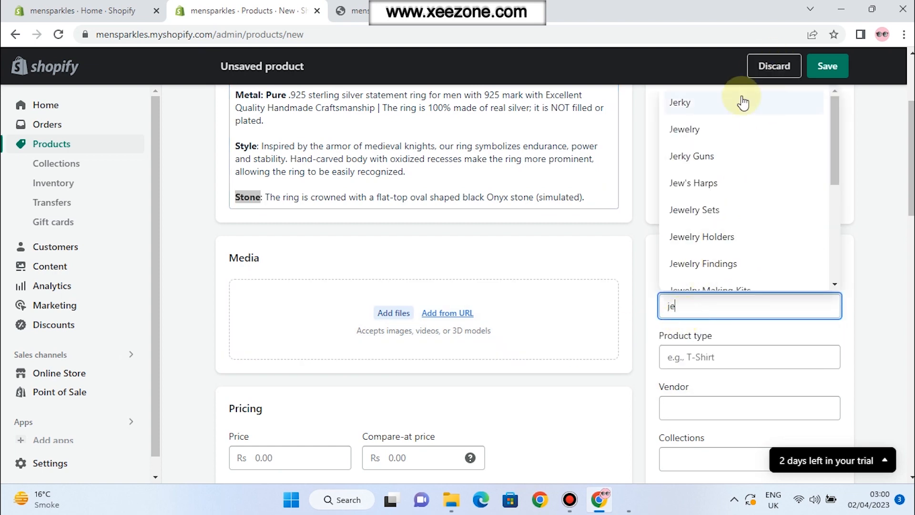
click(689, 129)
- Upload the ring image 512b8OXcDUL._AC_UL1300_ from the Ring 2 folder as the product's first media file
scroll(603, 321, down, 1)
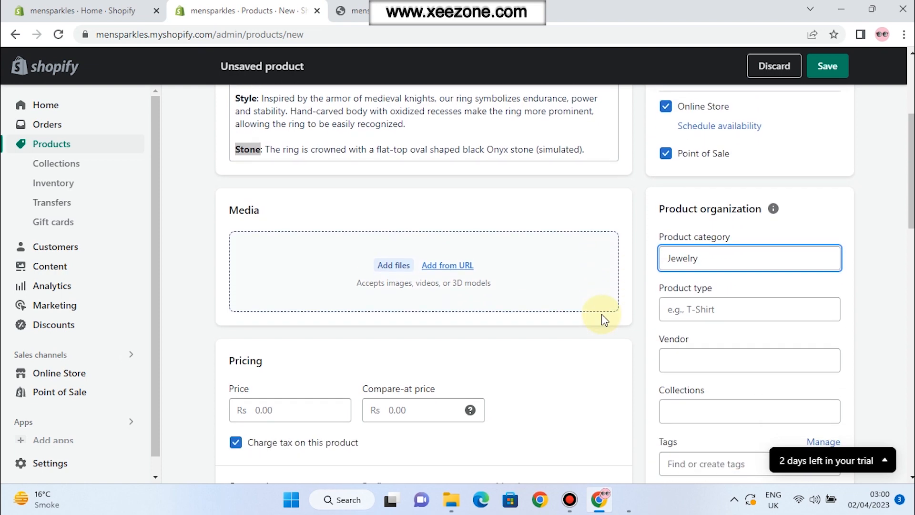
click(400, 266)
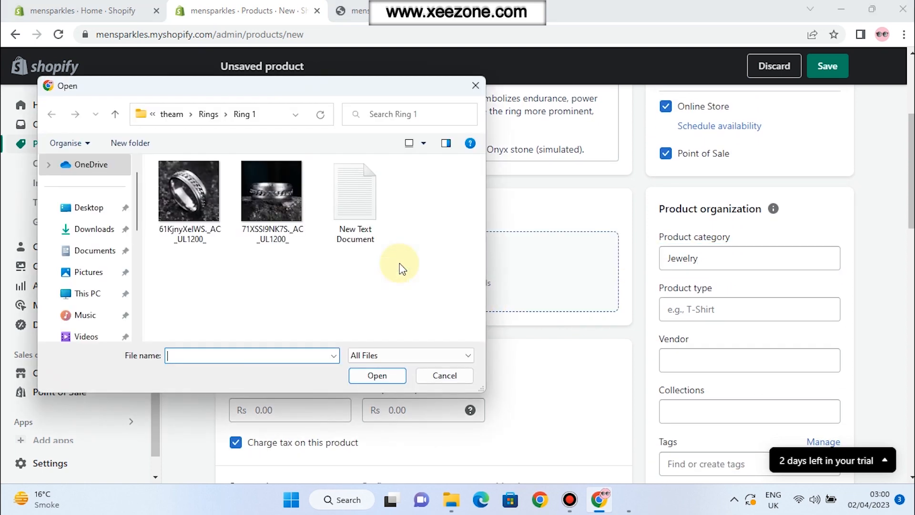
click(114, 118)
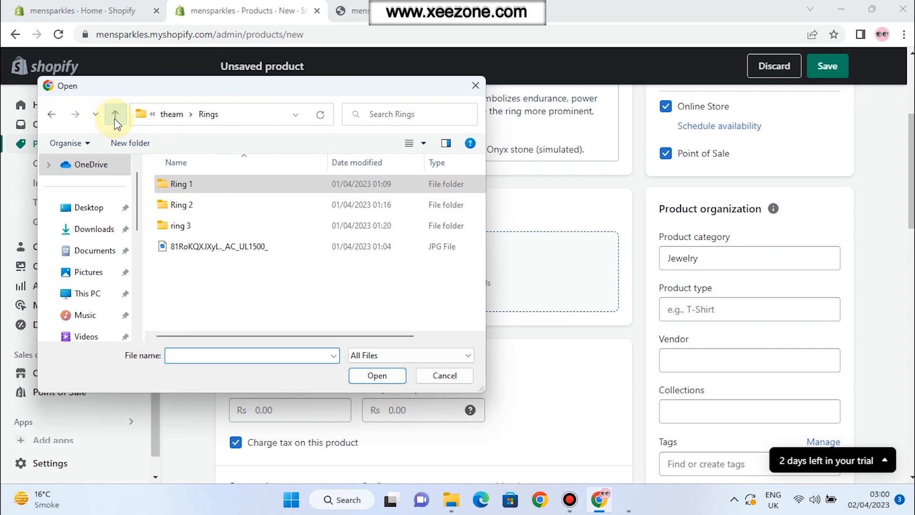
click(188, 208)
double_click(188, 208)
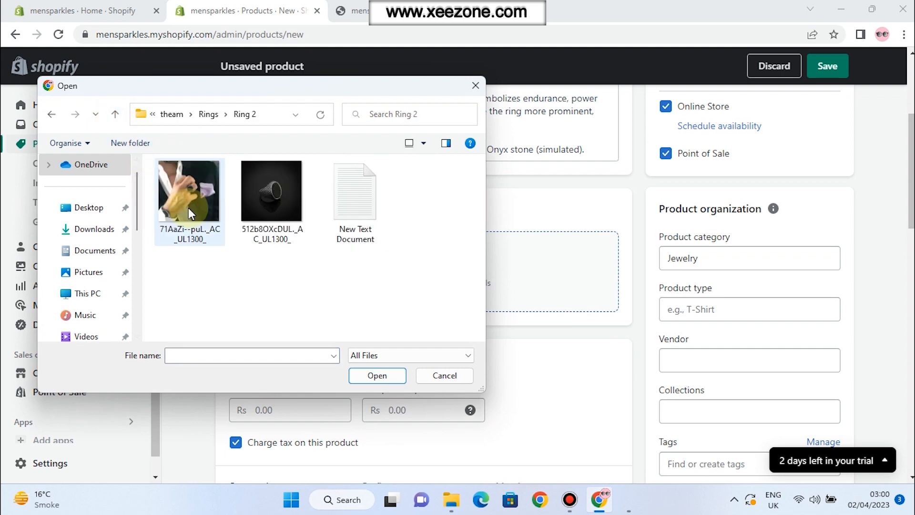
click(269, 192)
click(374, 377)
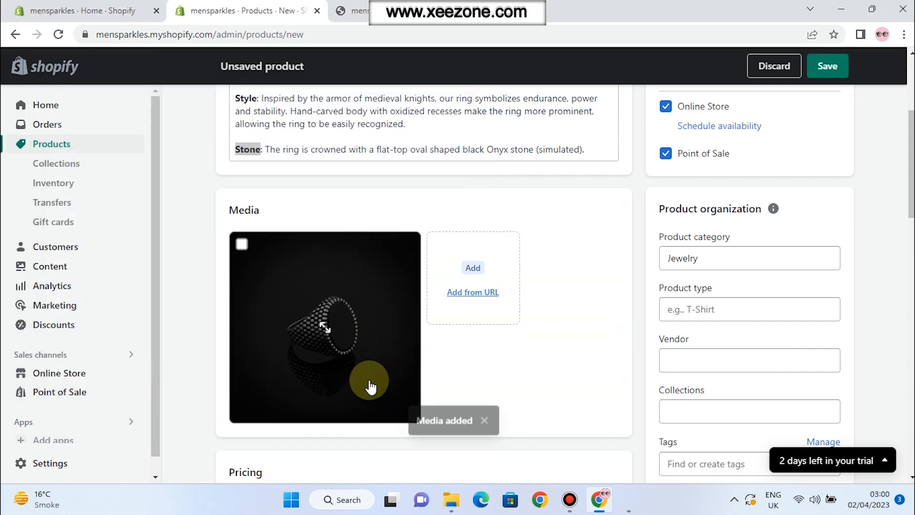
- Add the hand photo 71AaZi--puL._AC_UL1300_ from the Ring 2 folder as the second product image
click(470, 267)
click(199, 204)
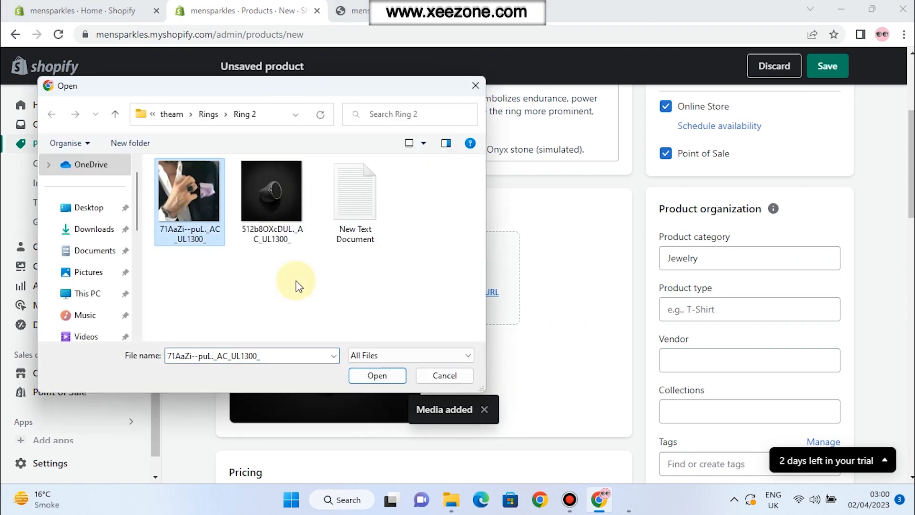
click(377, 376)
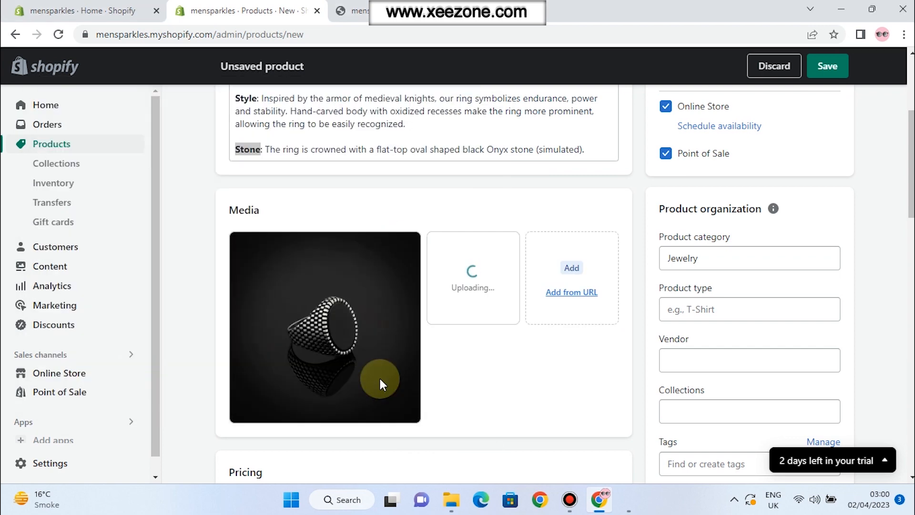
- Assign the product to the Rings collection, leaving the tags empty
scroll(511, 371, down, 2)
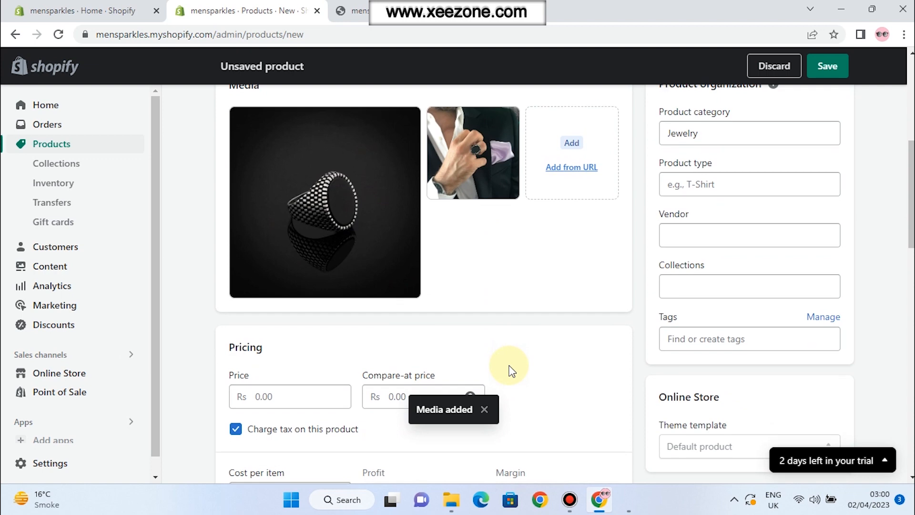
click(697, 285)
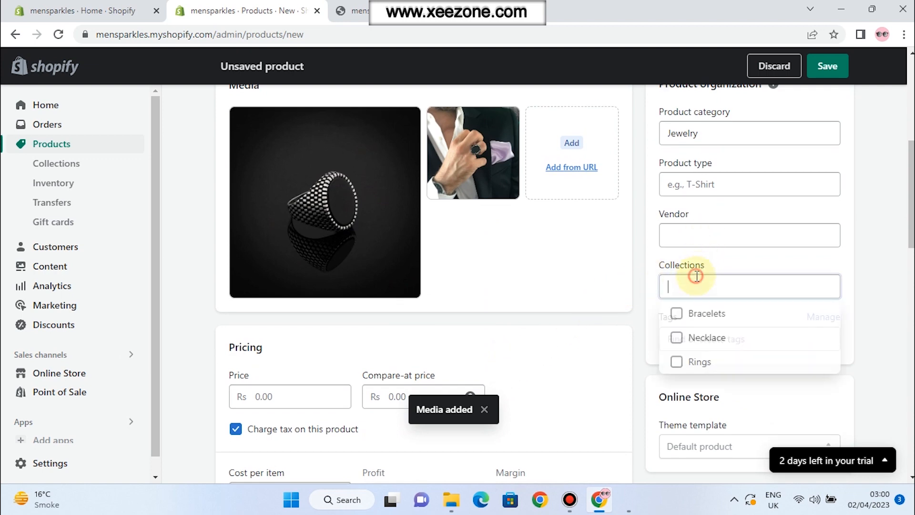
click(677, 363)
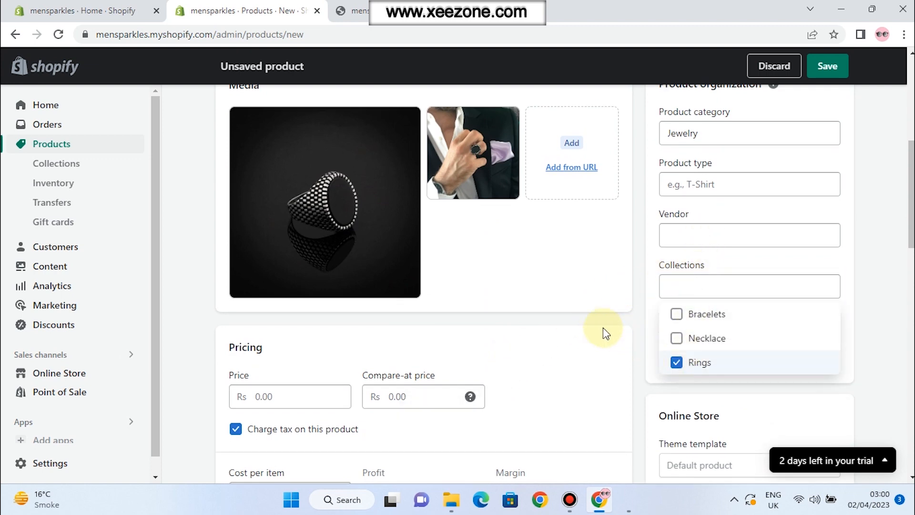
click(620, 320)
scroll(620, 321, down, 1)
scroll(620, 320, down, 1)
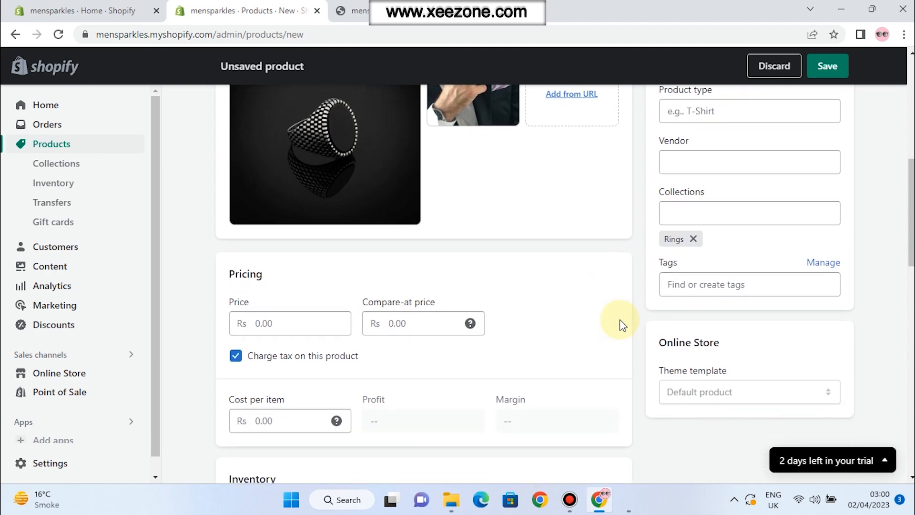
click(685, 283)
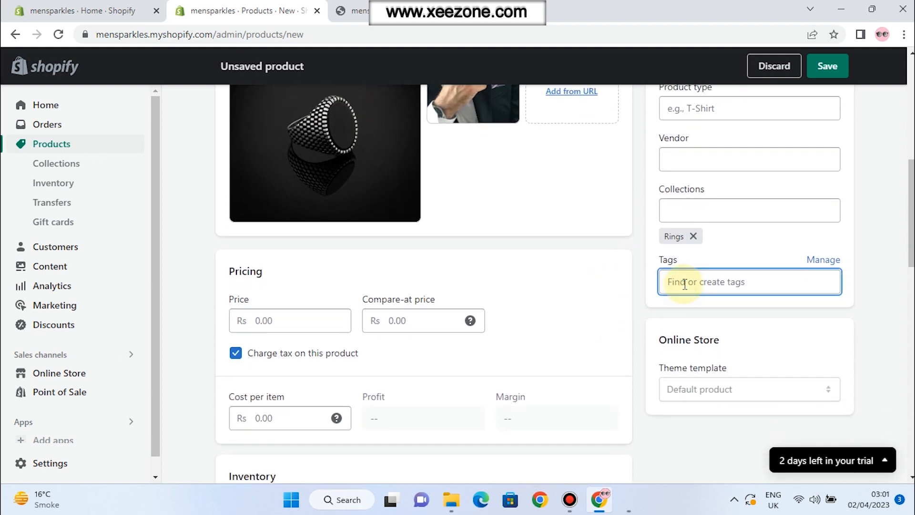
click(576, 303)
- Set the product's price to Rs 900 and its compare-at price to Rs 1,200
scroll(568, 262, down, 2)
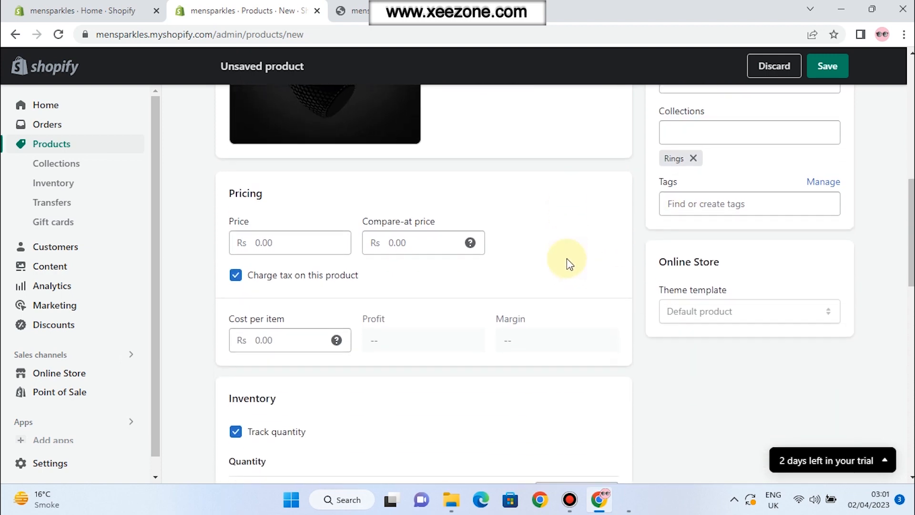
click(309, 246)
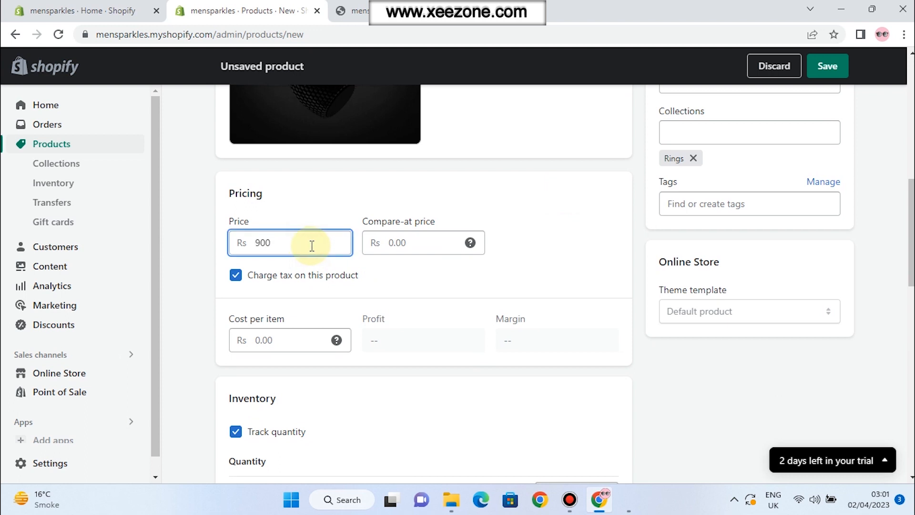
click(402, 243)
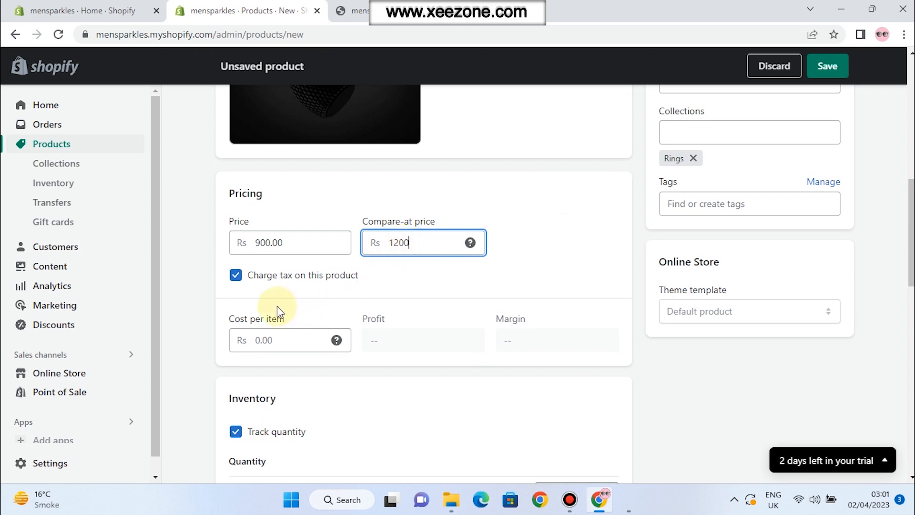
- Turn off charging tax on the product and set its cost per item to Rs 500
click(235, 277)
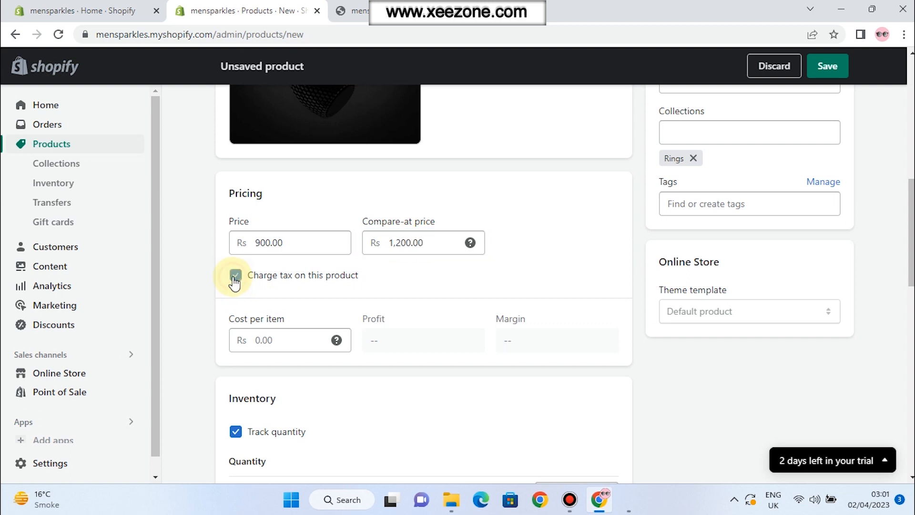
scroll(293, 292, down, 1)
click(276, 290)
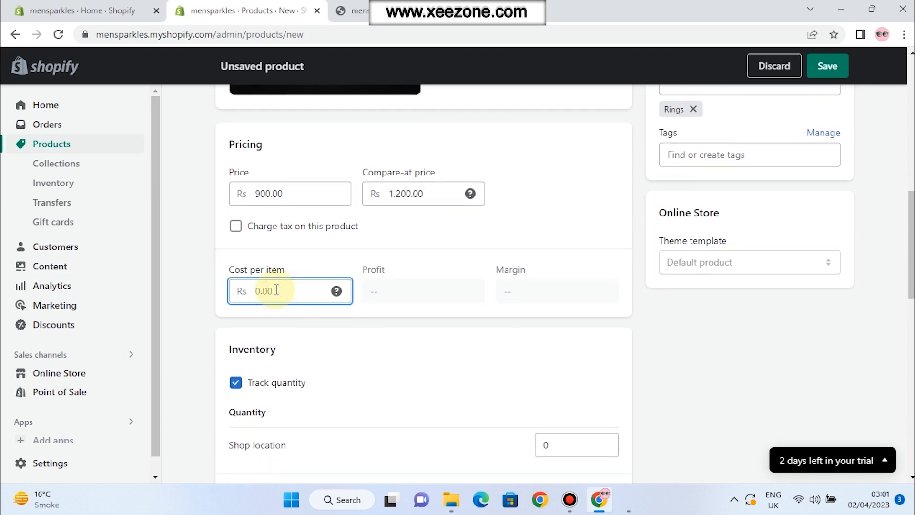
text(500)
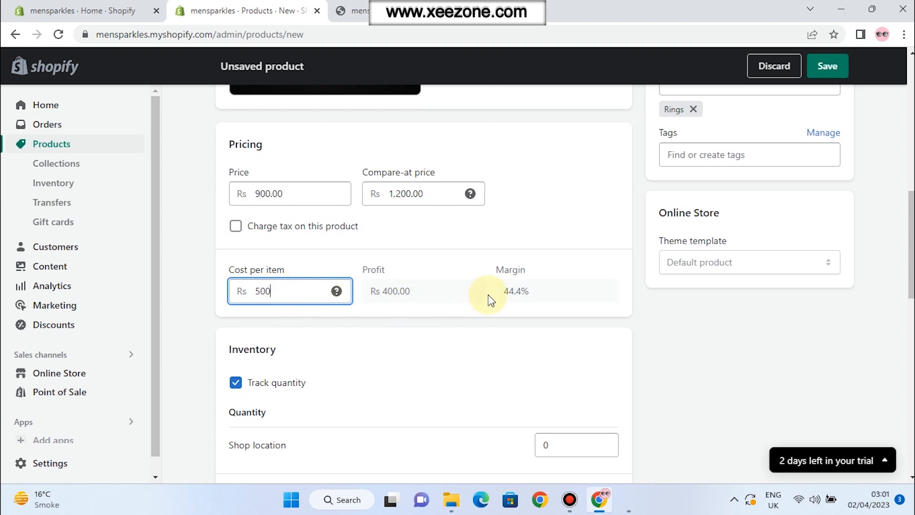
- Set the inventory quantity at the shop location to 50
scroll(445, 307, down, 2)
scroll(445, 307, down, 1)
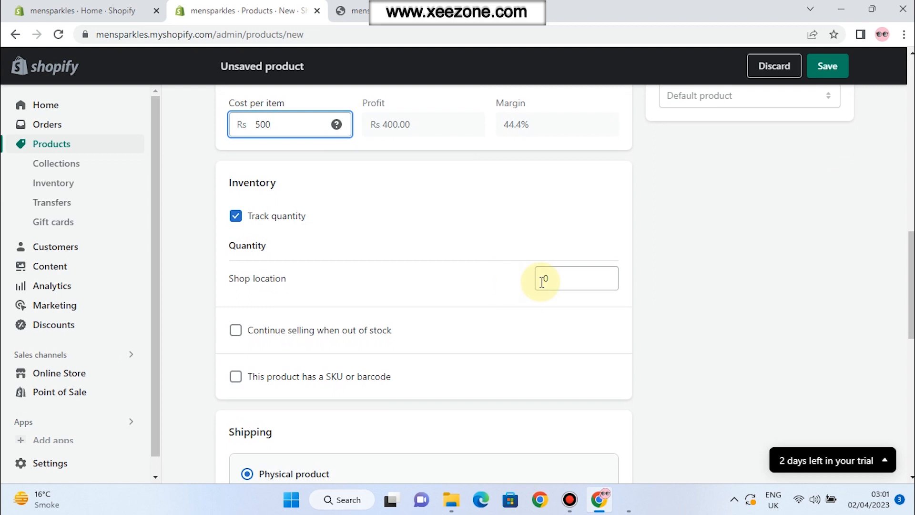
double_click(548, 284)
text(50)
- Set the product's shipping weight to 20 with grams (g) as the unit
scroll(443, 314, down, 2)
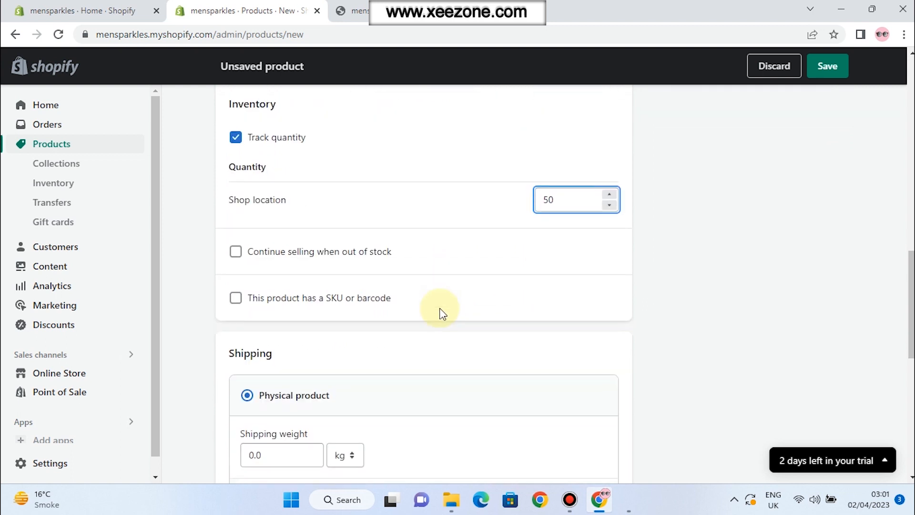
scroll(443, 314, down, 3)
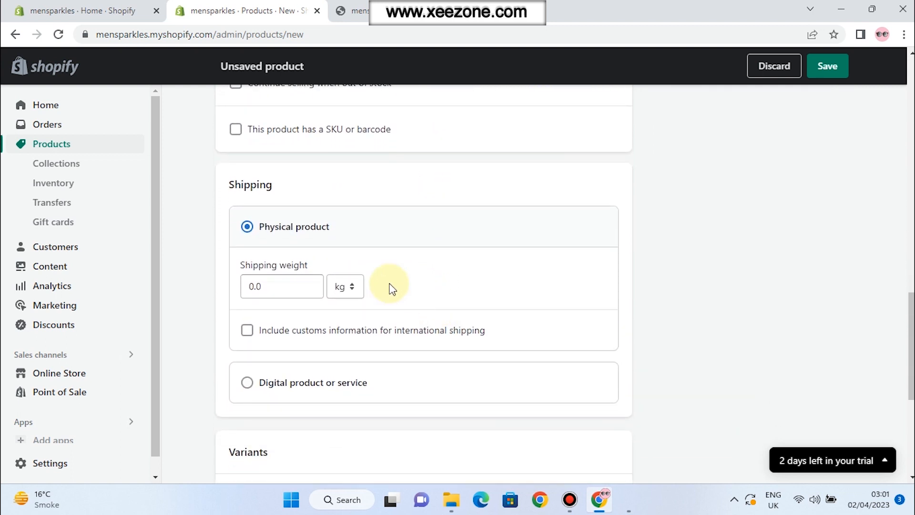
double_click(267, 287)
text(20)
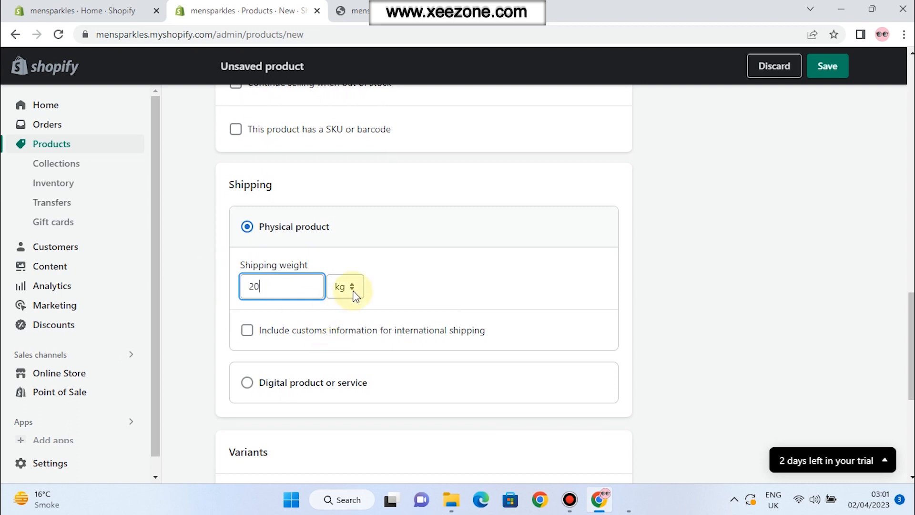
click(354, 292)
click(332, 342)
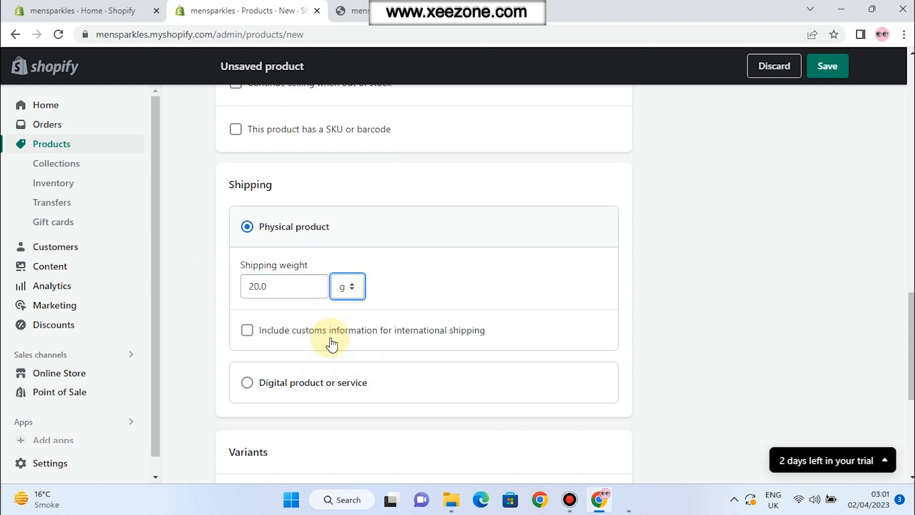
- Add a variant option named Size to the knight armor ring product
scroll(411, 305, down, 1)
scroll(413, 305, down, 1)
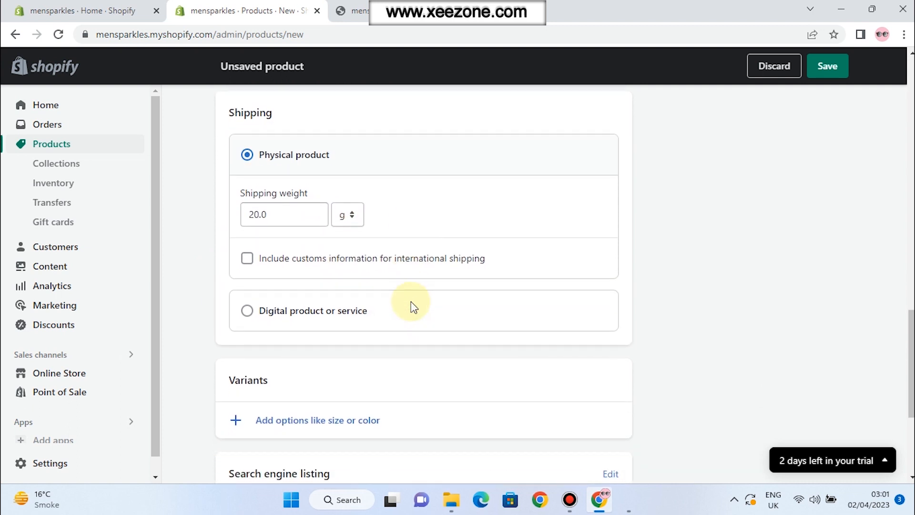
scroll(413, 305, down, 1)
scroll(413, 306, down, 1)
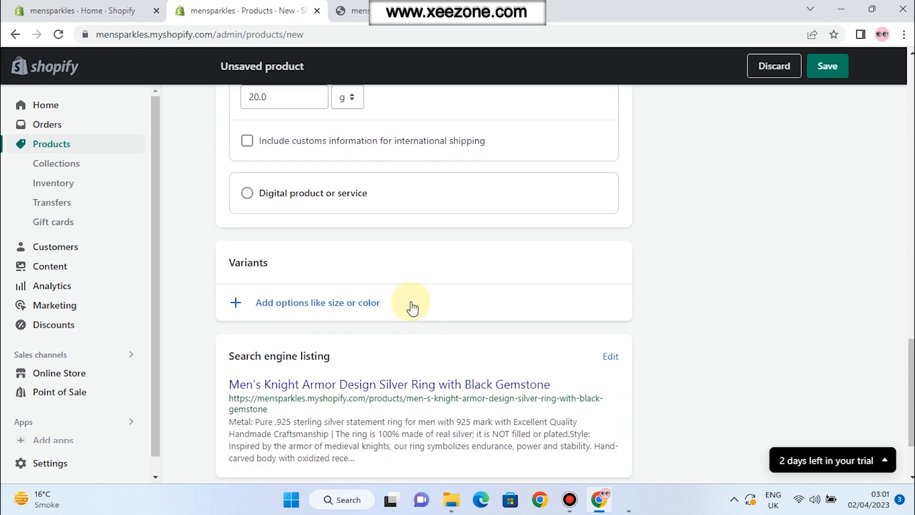
scroll(413, 305, up, 3)
scroll(413, 307, up, 3)
scroll(413, 306, down, 6)
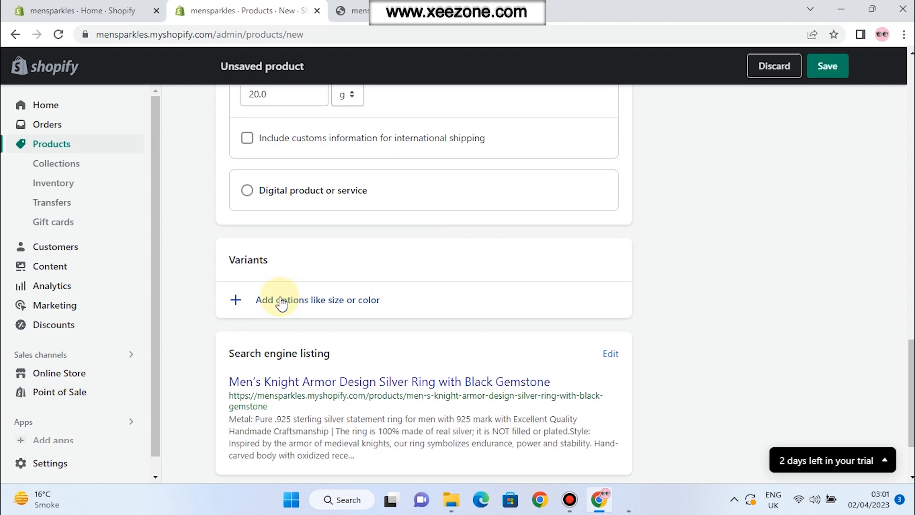
click(239, 300)
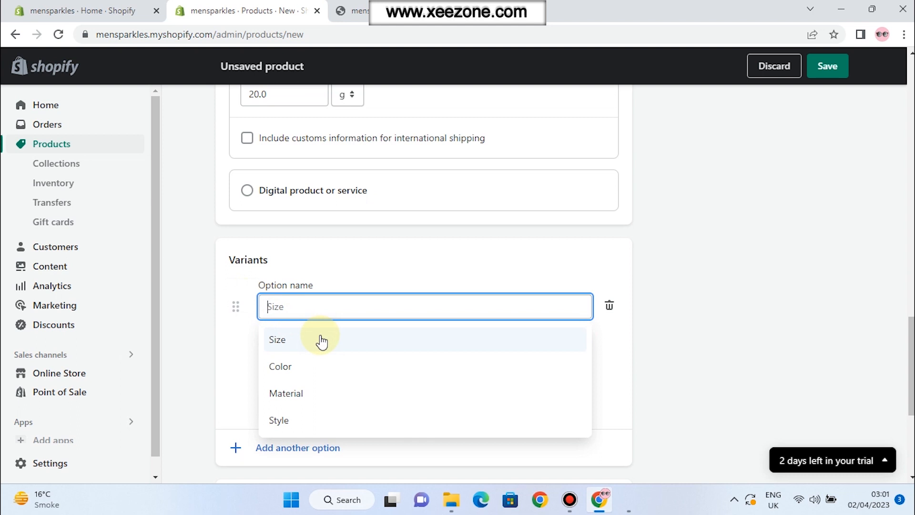
click(291, 347)
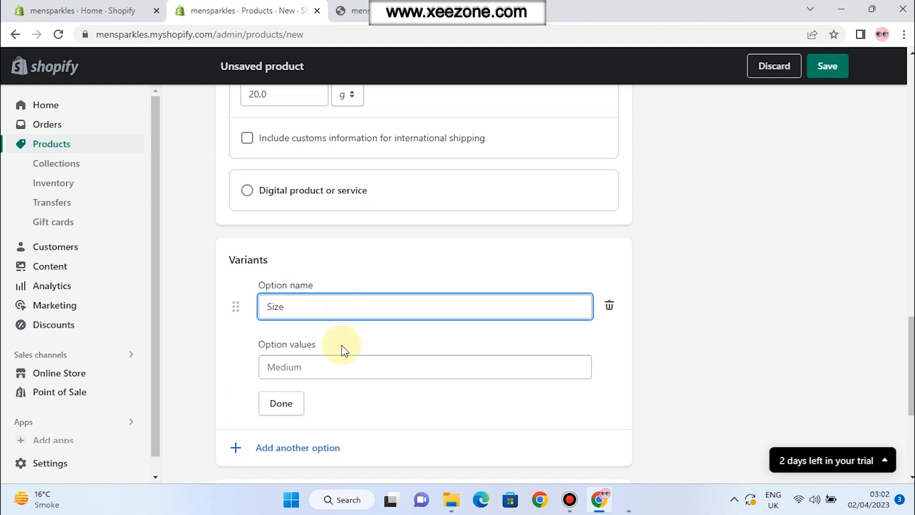
- Give the Size option the values 2.0 and 2.5 and finish editing the option
click(317, 361)
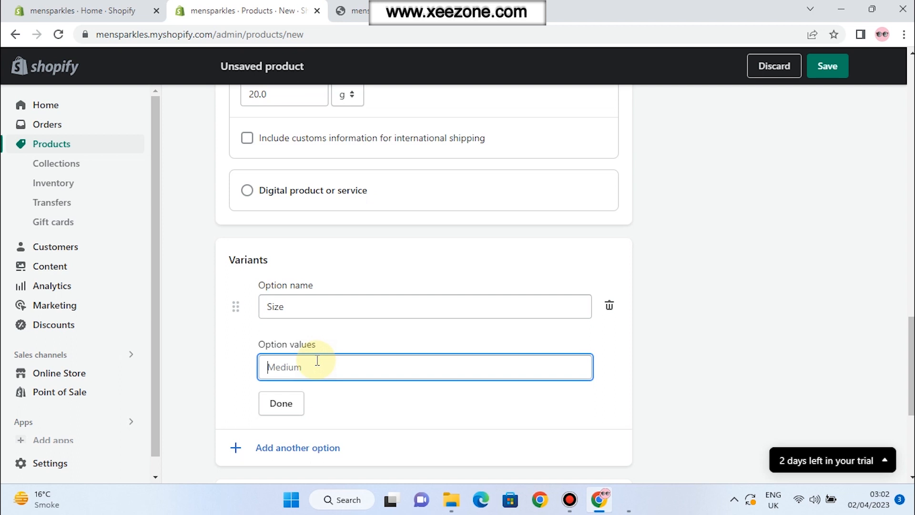
text(2.0)
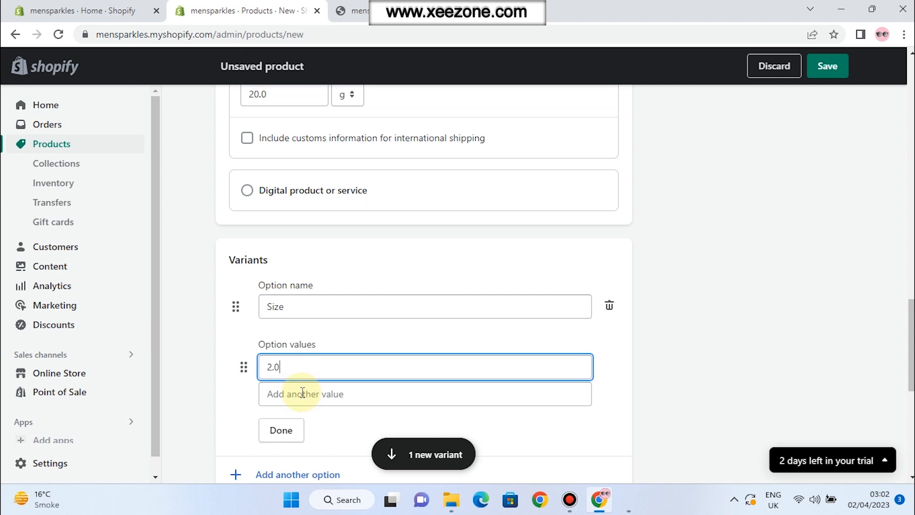
click(300, 394)
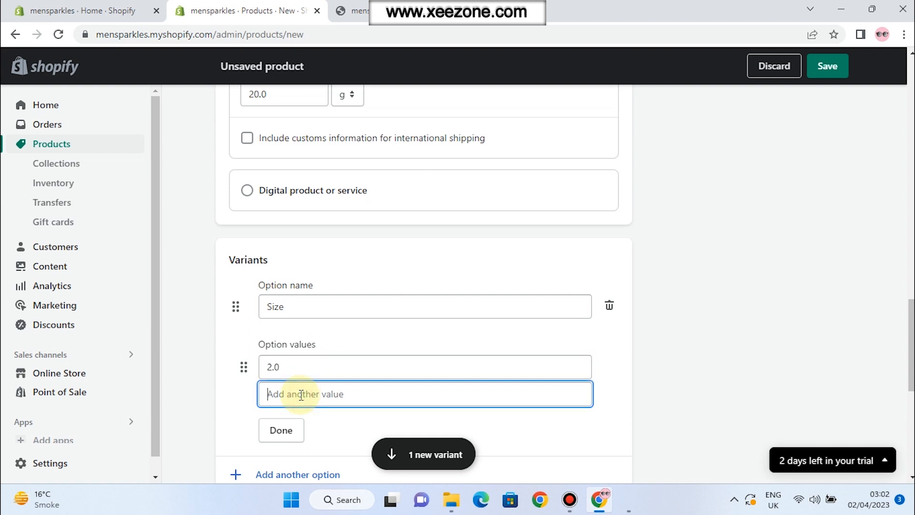
text(2.5)
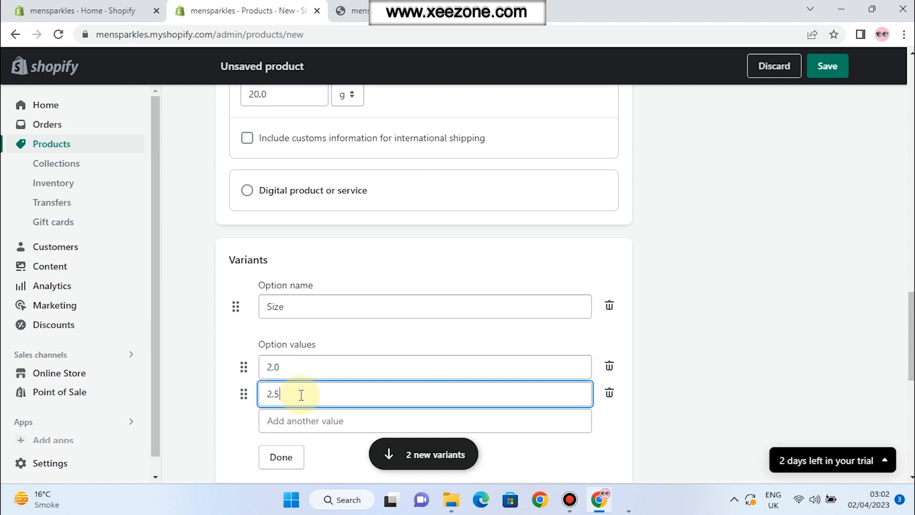
click(322, 458)
scroll(322, 458, down, 3)
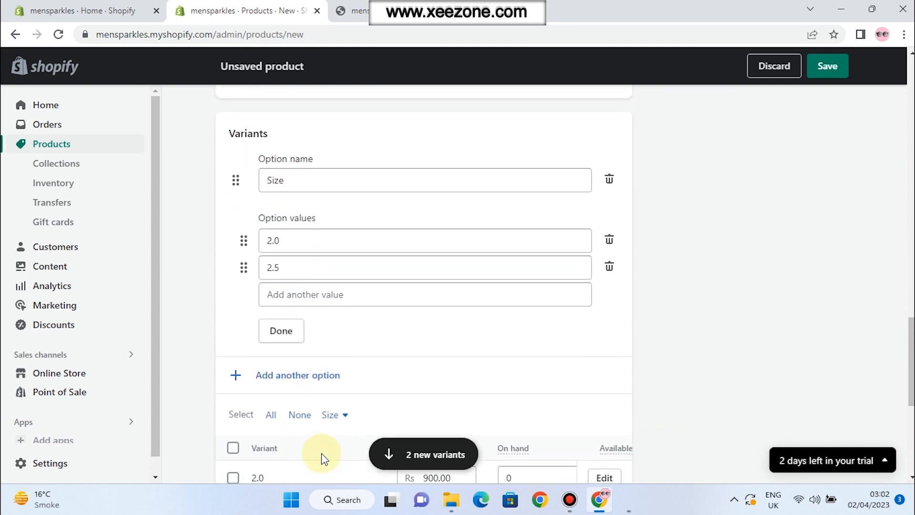
scroll(321, 455, down, 5)
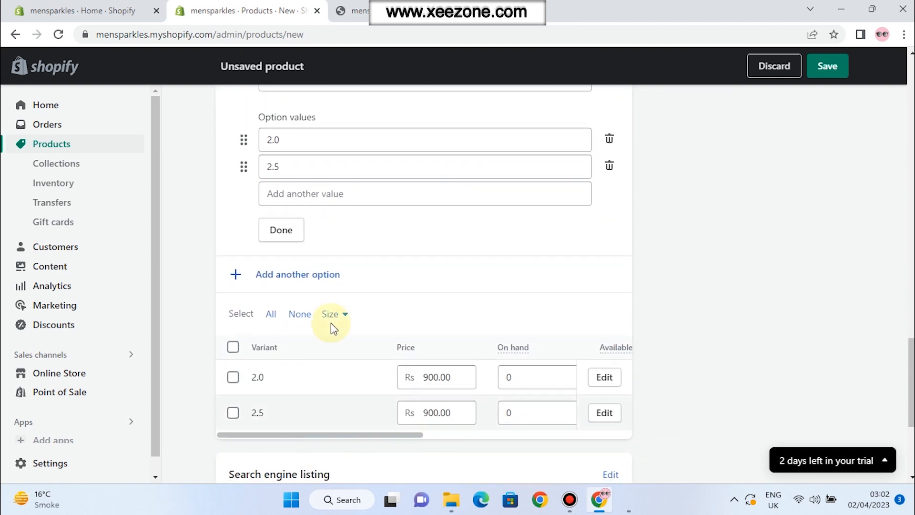
click(289, 235)
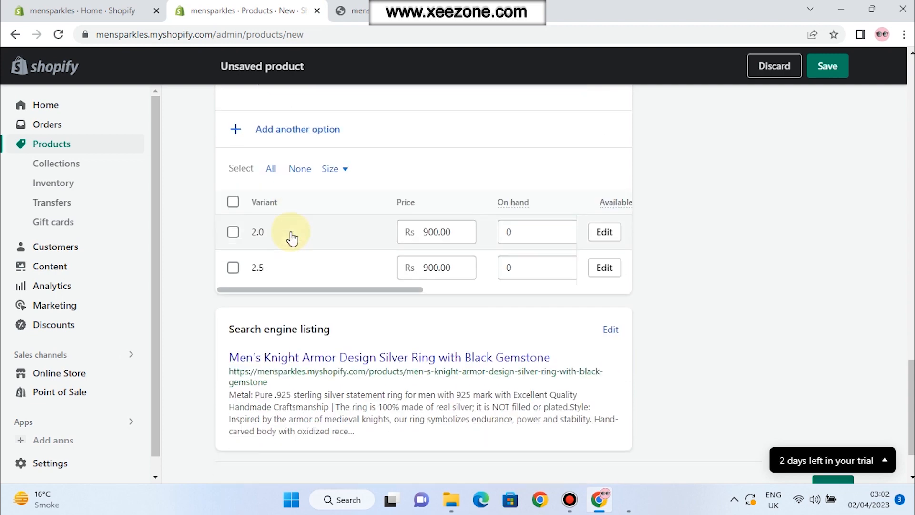
- Set the price of the size 2.5 variant to Rs 950
scroll(359, 220, up, 3)
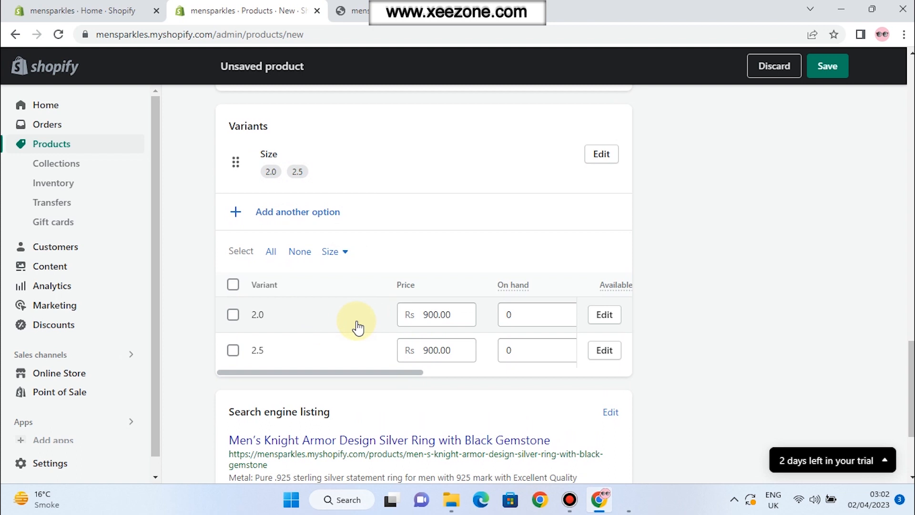
click(439, 353)
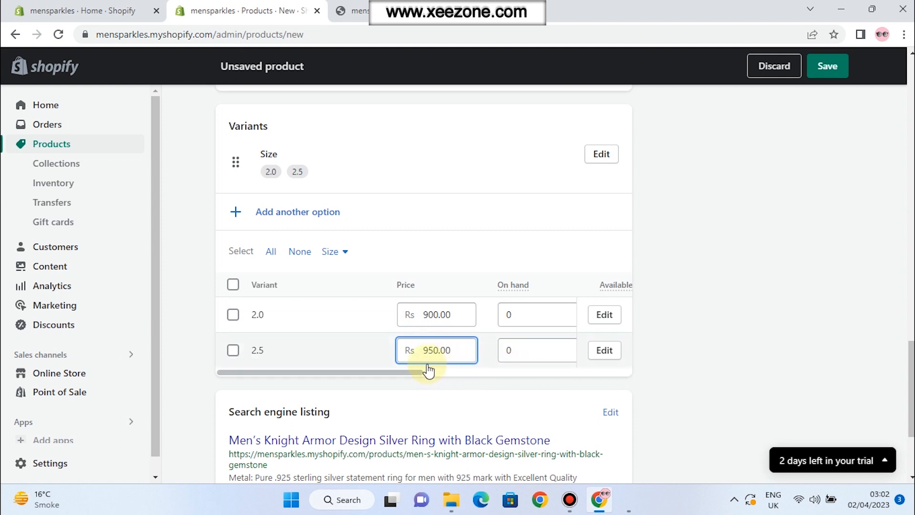
drag(410, 373, 402, 347)
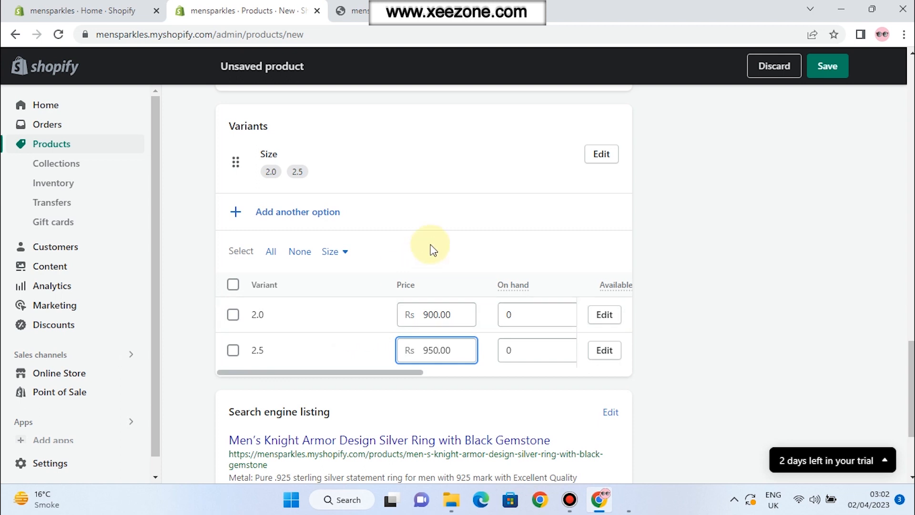
- Set the product status to Draft and save the new product
scroll(431, 250, down, 3)
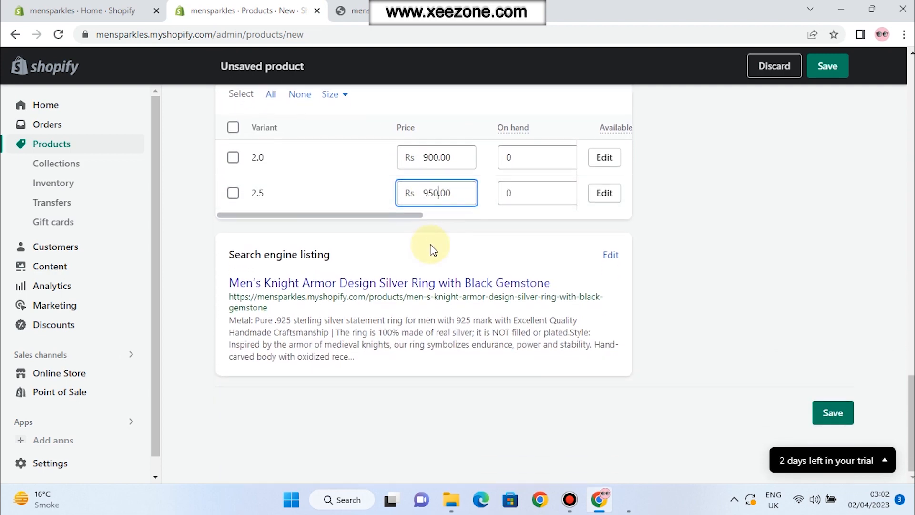
scroll(431, 249, up, 2)
scroll(432, 246, up, 4)
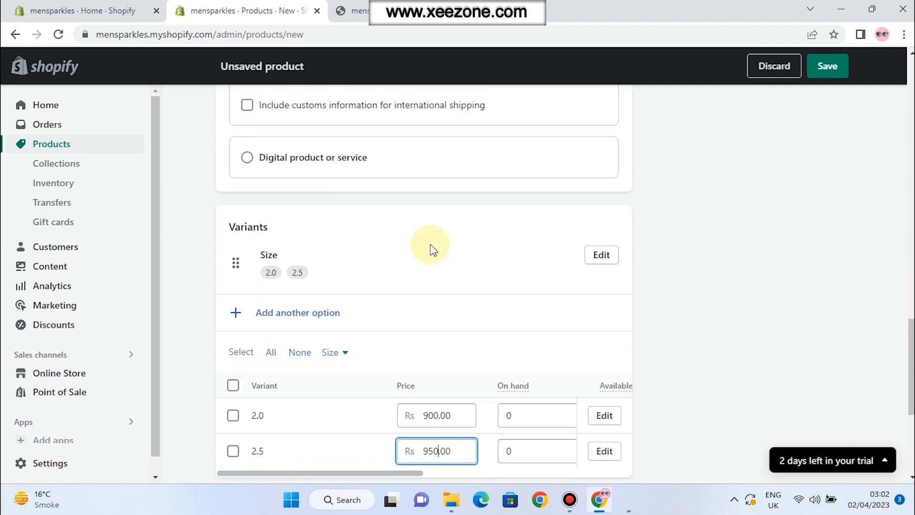
scroll(432, 249, up, 10)
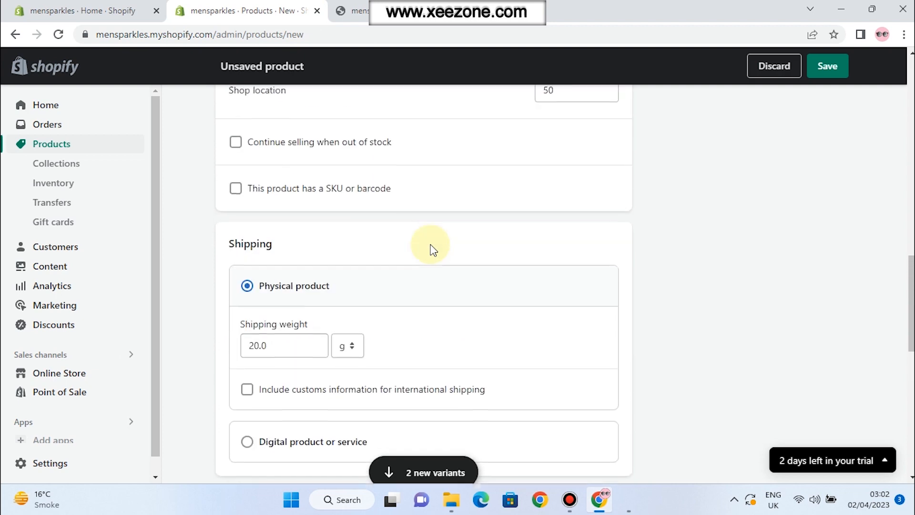
scroll(431, 249, up, 8)
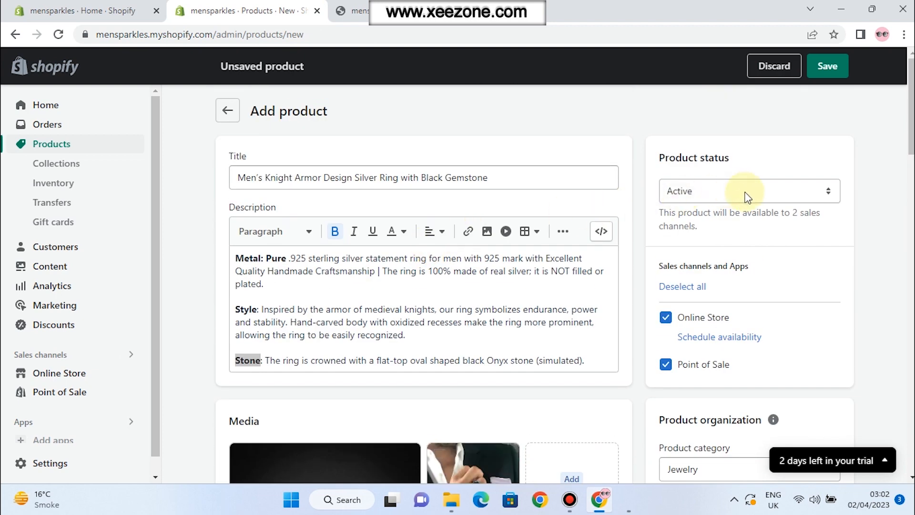
click(781, 192)
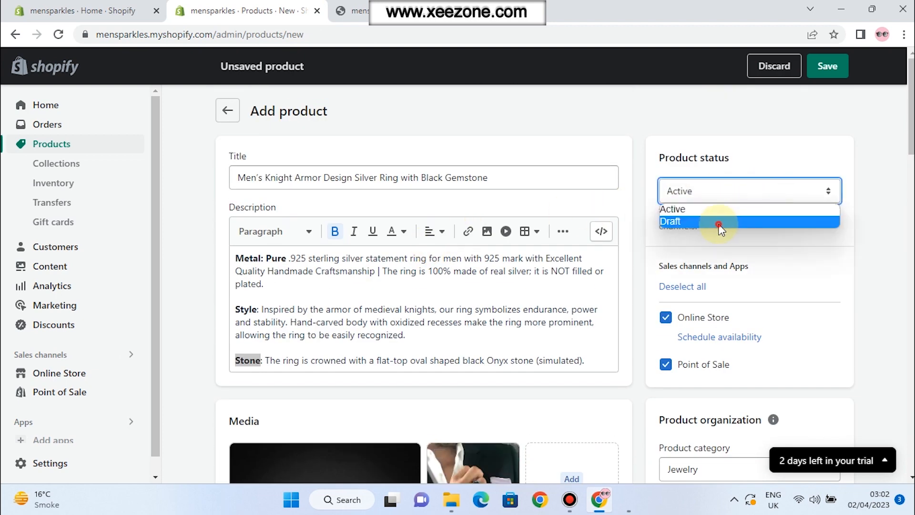
click(753, 221)
click(828, 66)
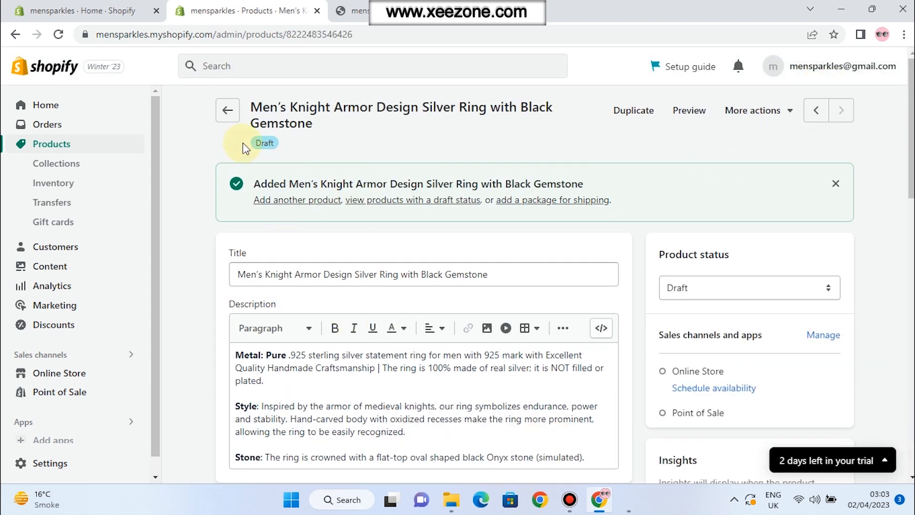
- Set the on-hand quantity of the size 2.5 variant to 30
scroll(439, 328, down, 10)
scroll(442, 327, up, 3)
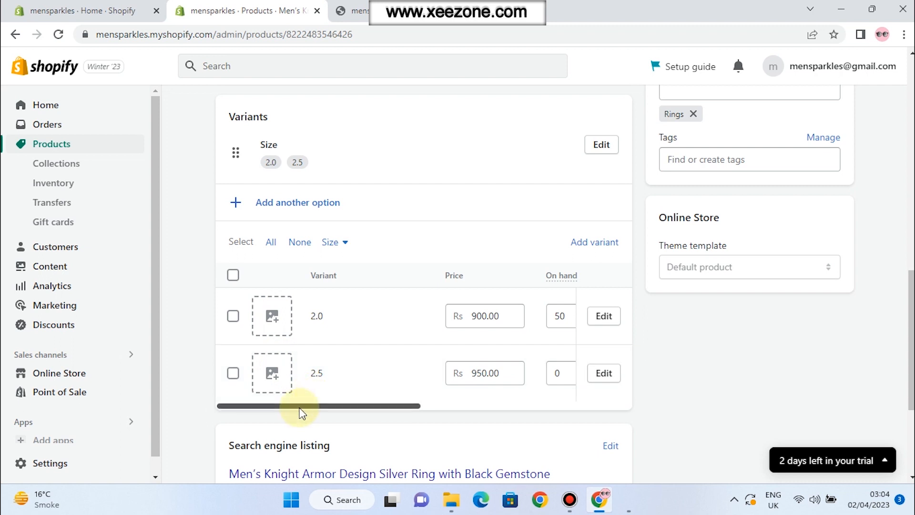
drag(300, 410, 351, 407)
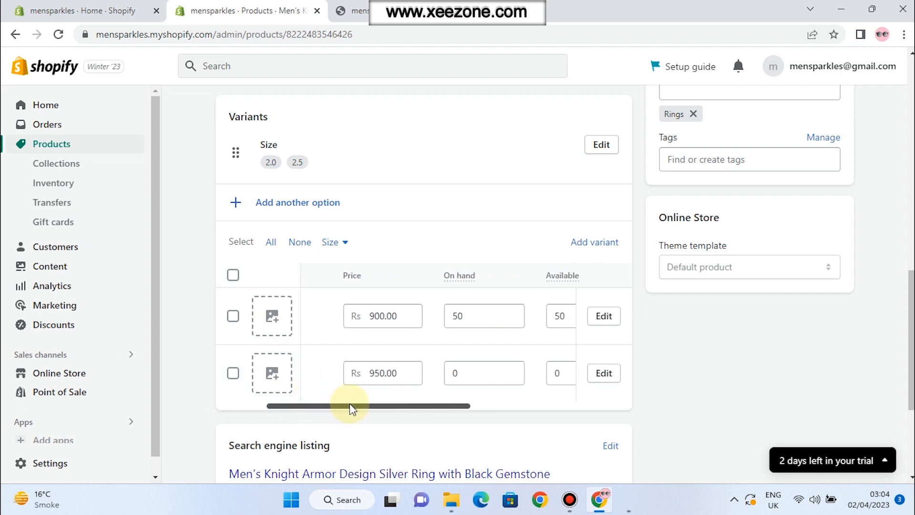
click(453, 373)
double_click(460, 372)
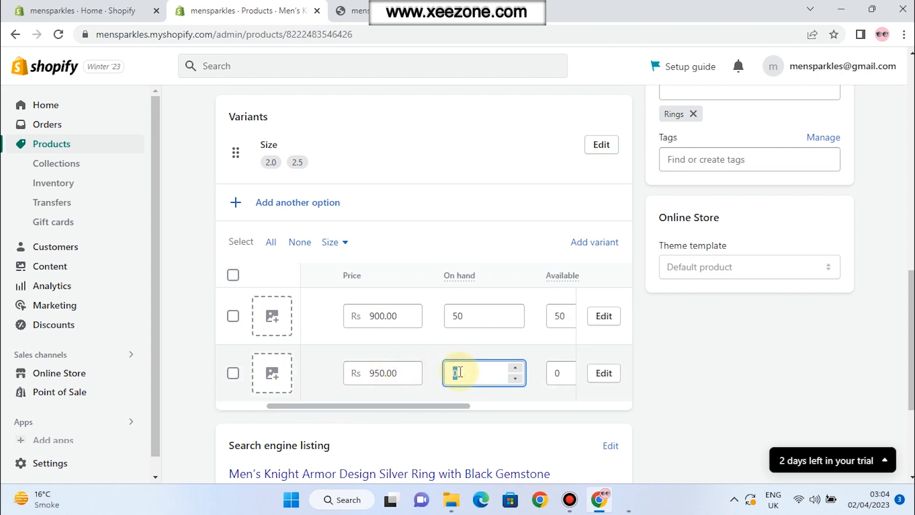
key(BackSpace)
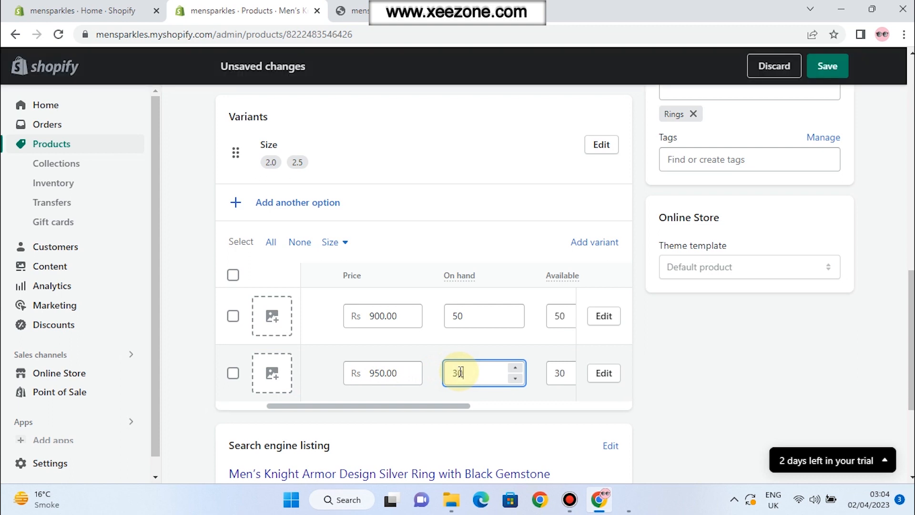
- Change the product status to Active and save the product
scroll(552, 395, up, 5)
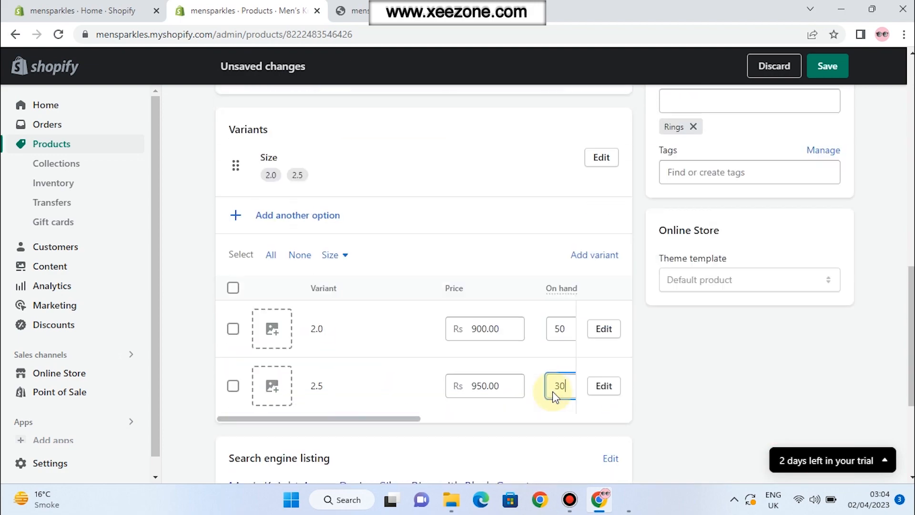
scroll(553, 397, up, 5)
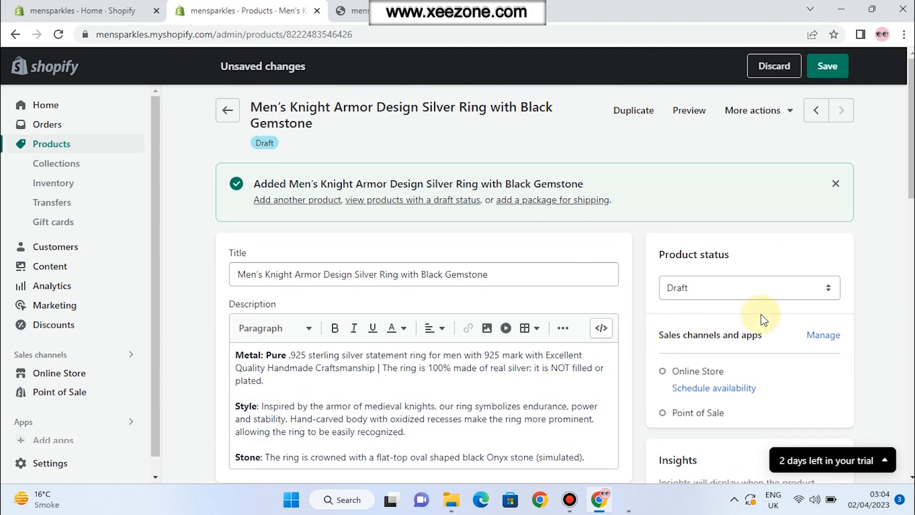
click(801, 289)
click(673, 305)
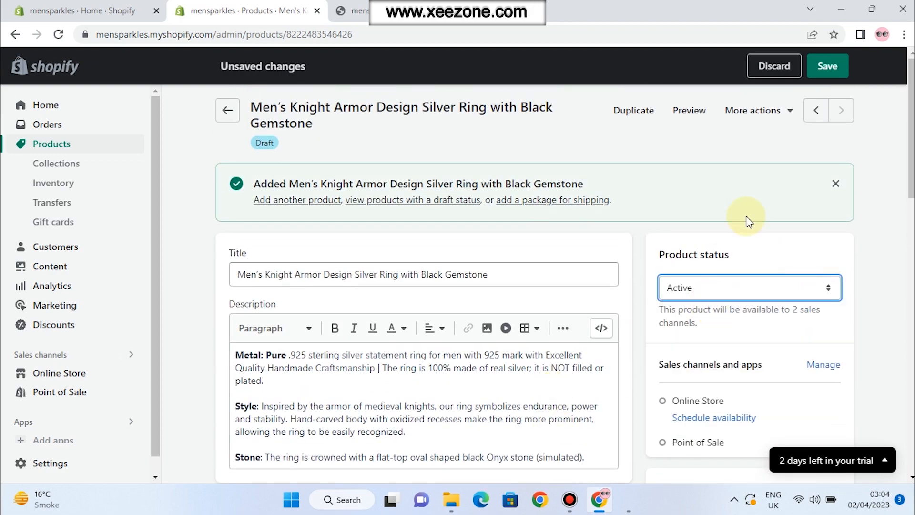
click(821, 72)
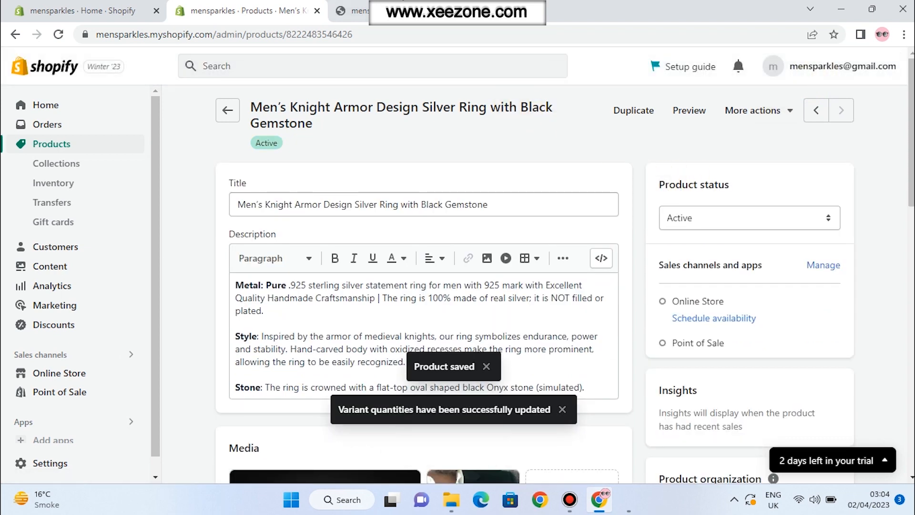
- Switch to the storefront preview, view the catalog and open the Men's Knight Armor Design Silver Ring product page
click(353, 11)
click(141, 87)
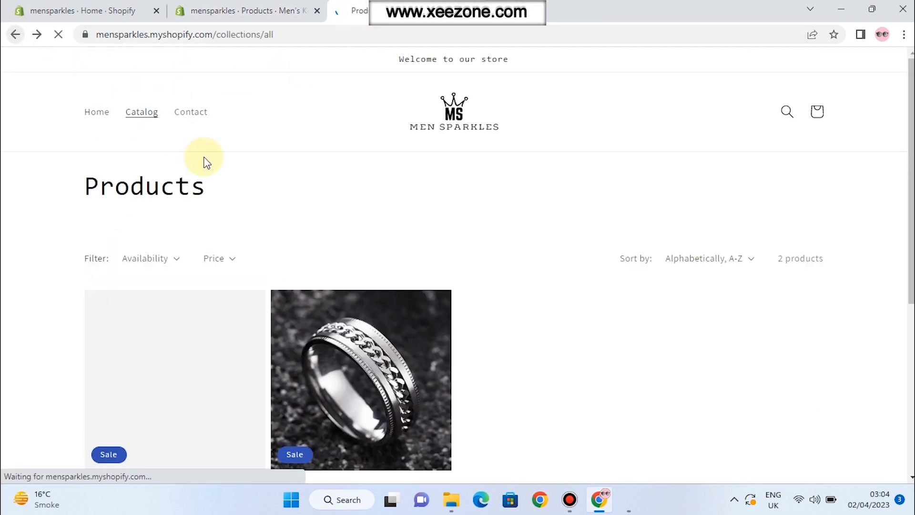
scroll(306, 205, down, 3)
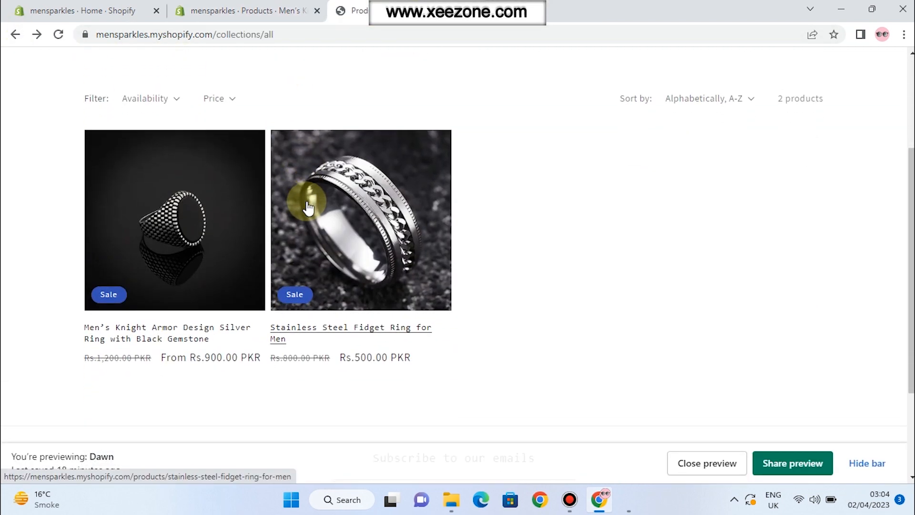
scroll(308, 207, up, 2)
scroll(307, 205, down, 1)
click(222, 273)
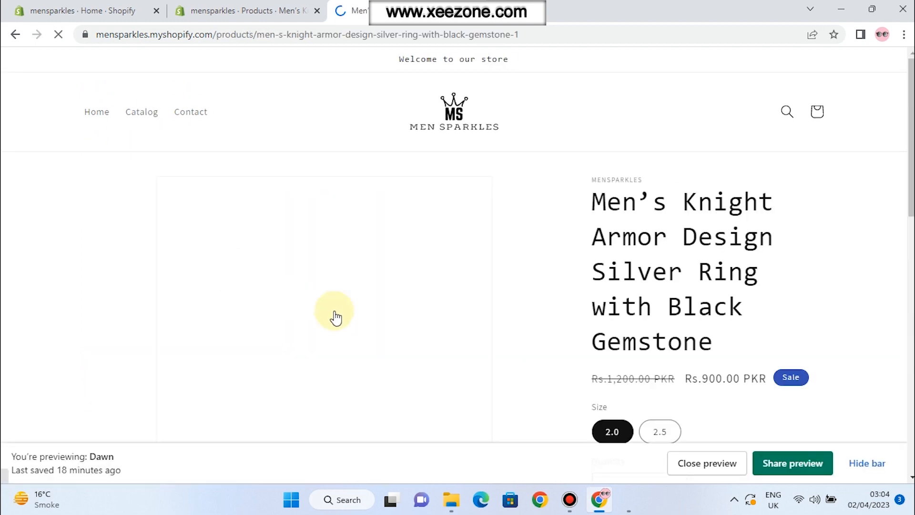
- Check the storefront price of the ring for sizes 2.5 and 2.0
scroll(419, 322, down, 3)
scroll(572, 305, down, 2)
click(669, 212)
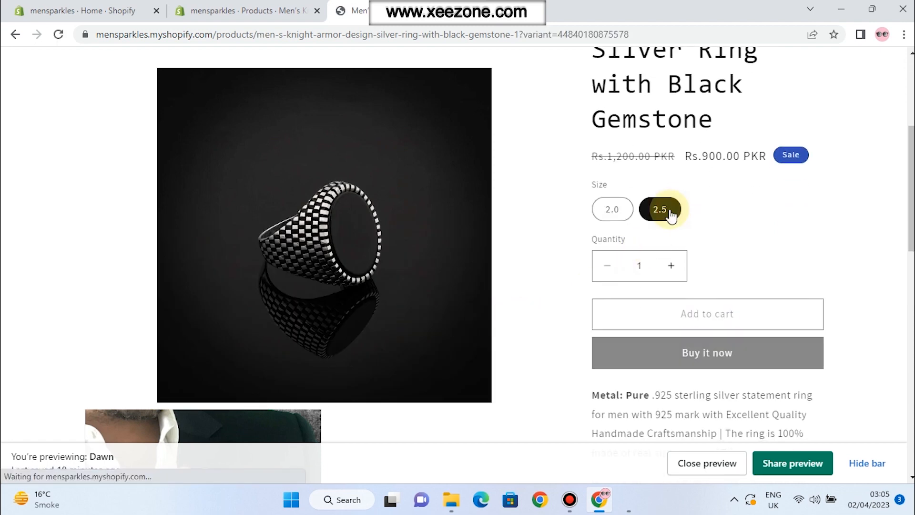
click(621, 208)
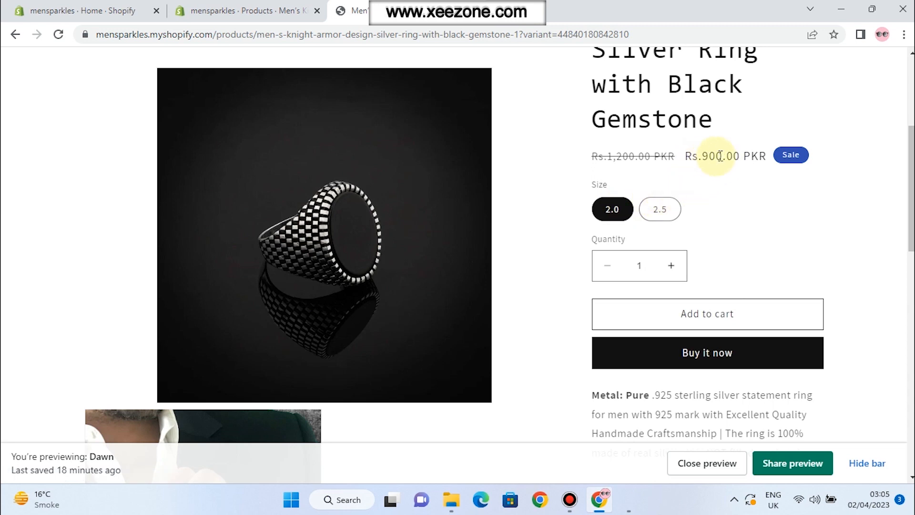
drag(722, 155, 704, 159)
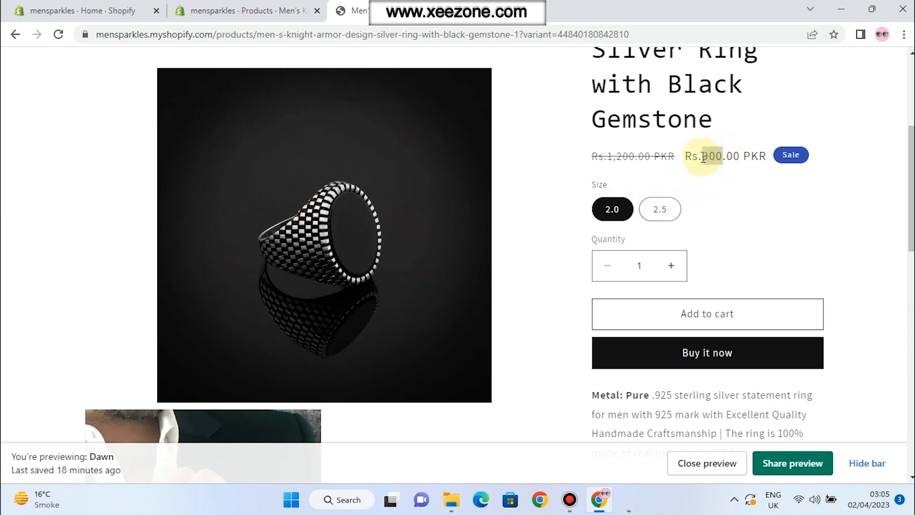
- Choose size 2.5 on the ring's product page and review the price, description and related products
click(660, 209)
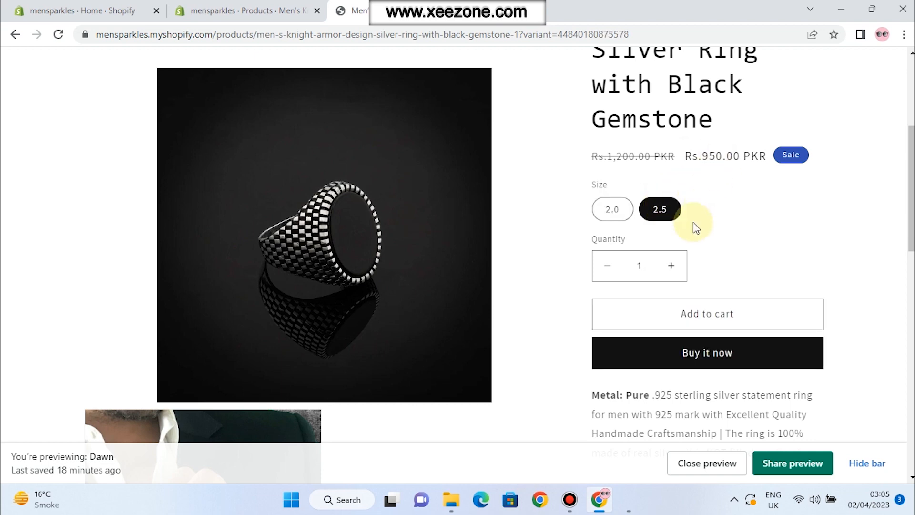
scroll(723, 209, down, 5)
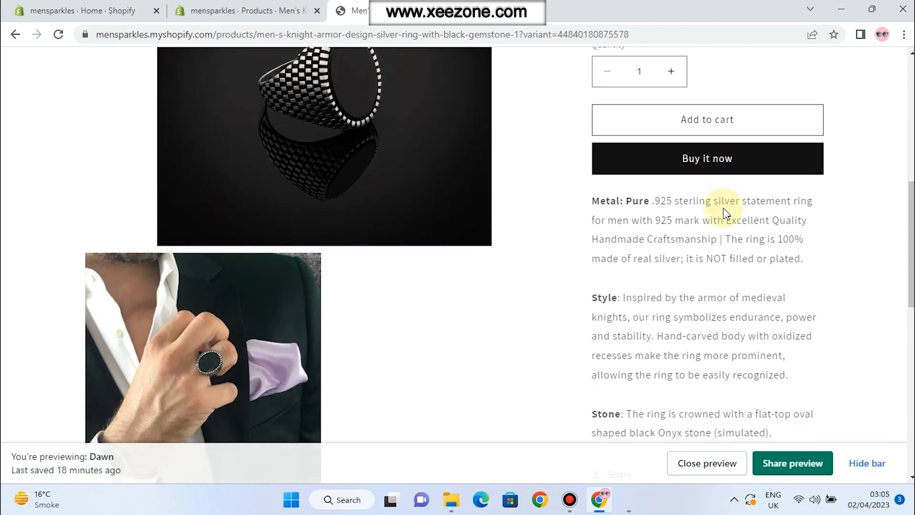
scroll(723, 210, down, 2)
scroll(624, 294, down, 4)
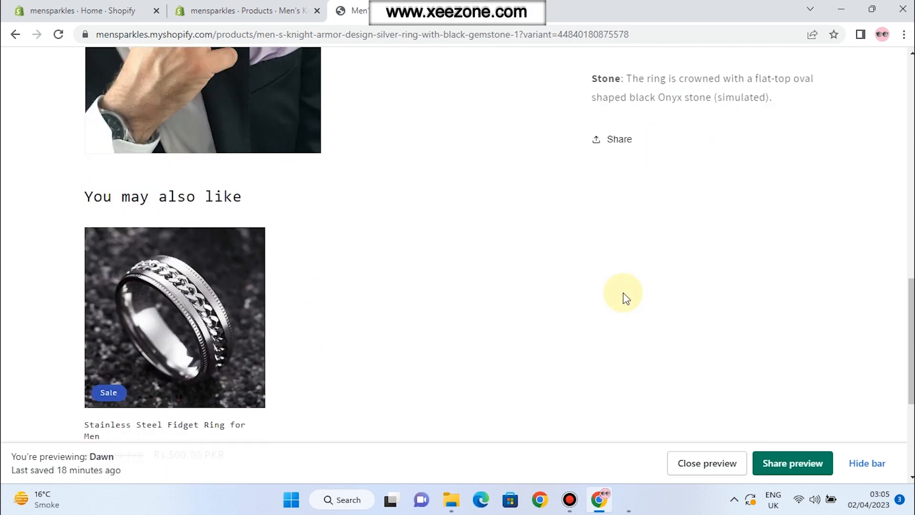
scroll(624, 296, down, 3)
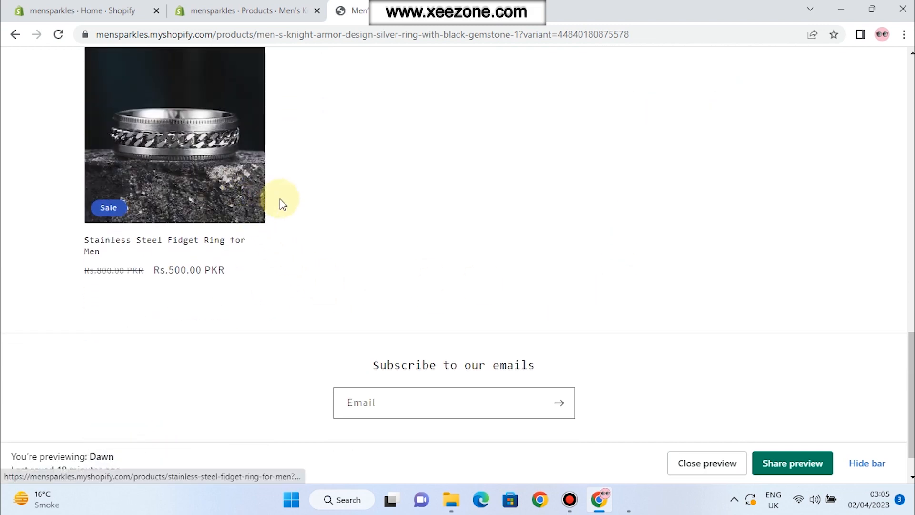
scroll(331, 203, up, 1)
scroll(331, 204, up, 10)
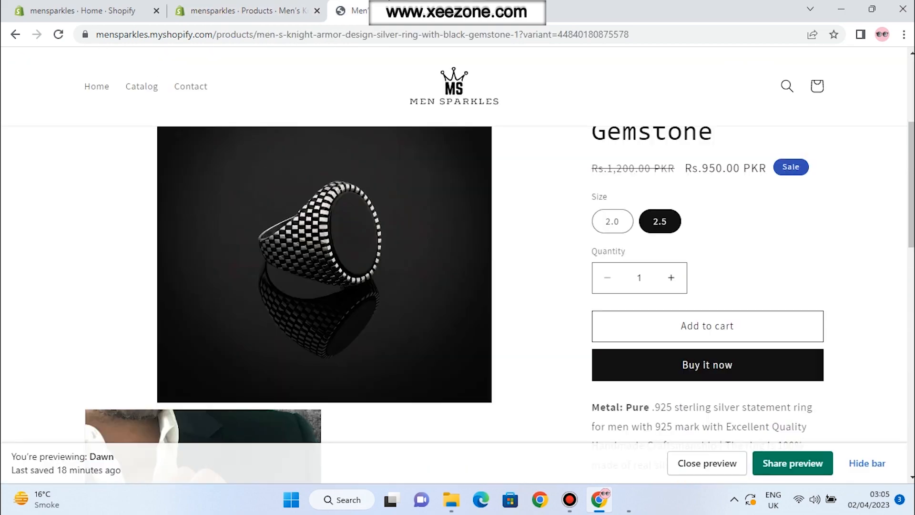
- Return to the storefront home page and check its collection tiles and the Rings and Bracelets sections
click(16, 35)
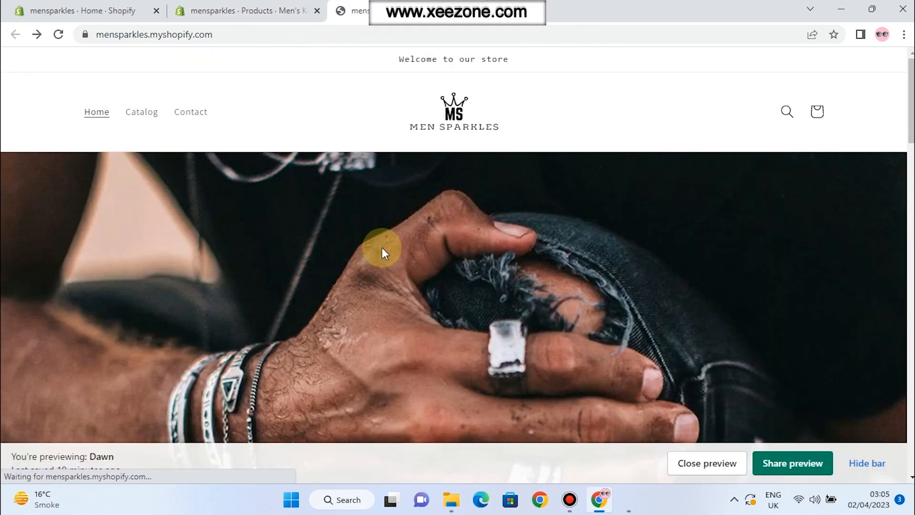
scroll(382, 247, down, 15)
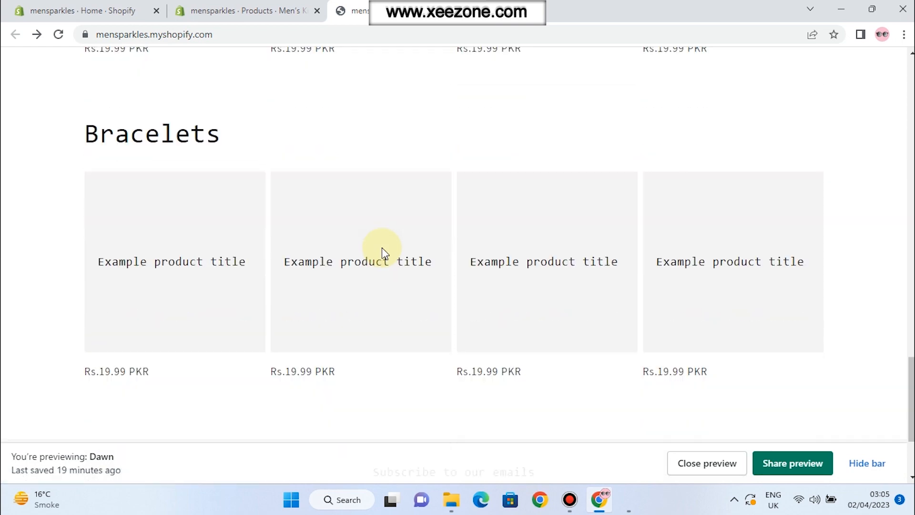
scroll(382, 249, up, 10)
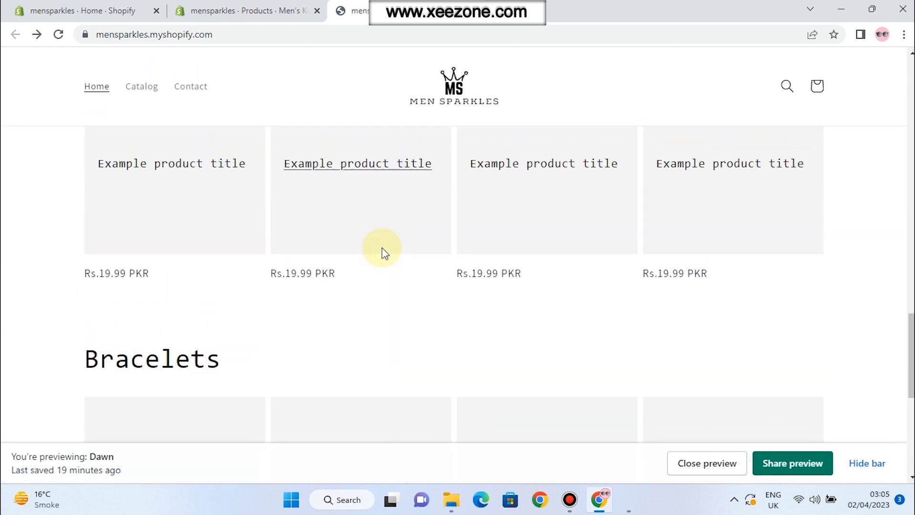
scroll(384, 252, up, 8)
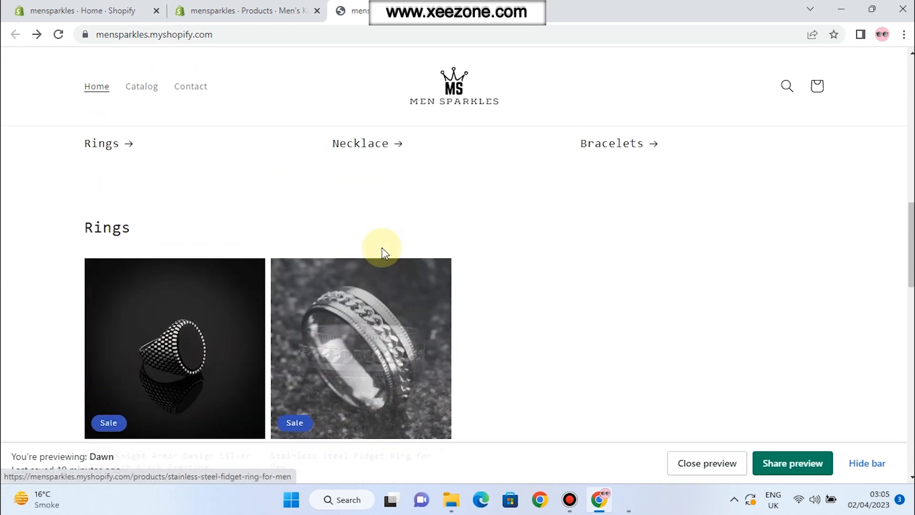
scroll(382, 252, up, 1)
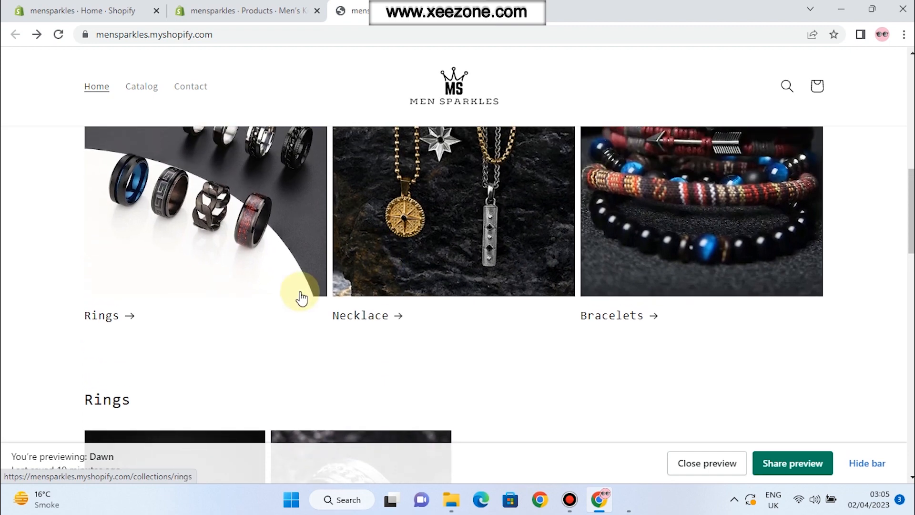
scroll(286, 297, up, 3)
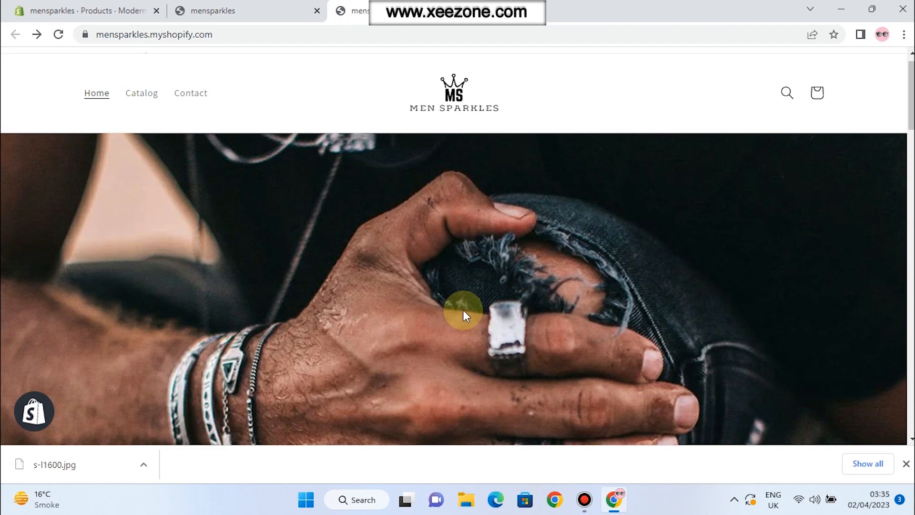
- Examine the products and prices in the home page's Rings, Necklace and Bracelets sections
scroll(463, 310, up, 1)
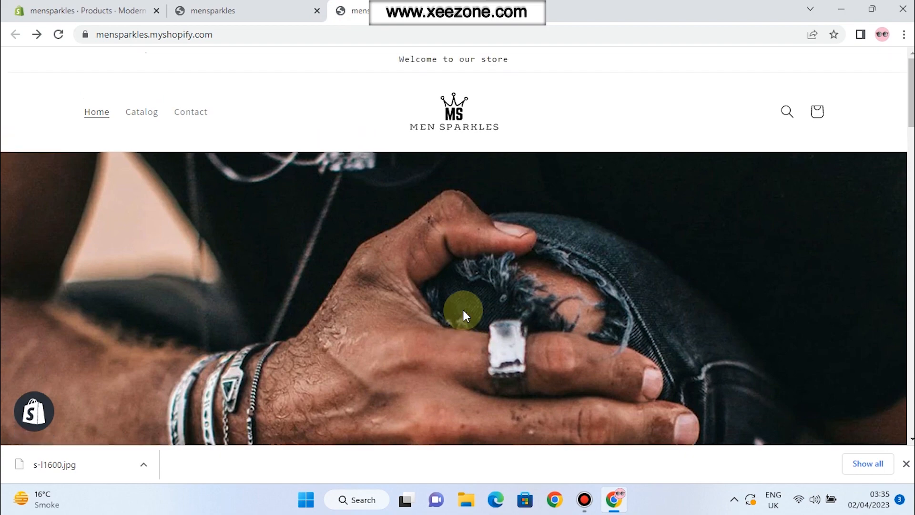
scroll(464, 311, down, 8)
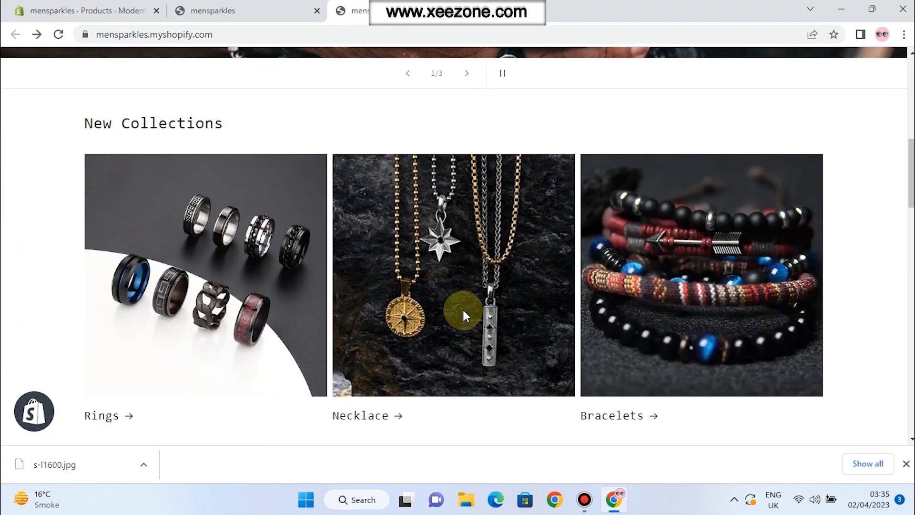
scroll(463, 311, down, 9)
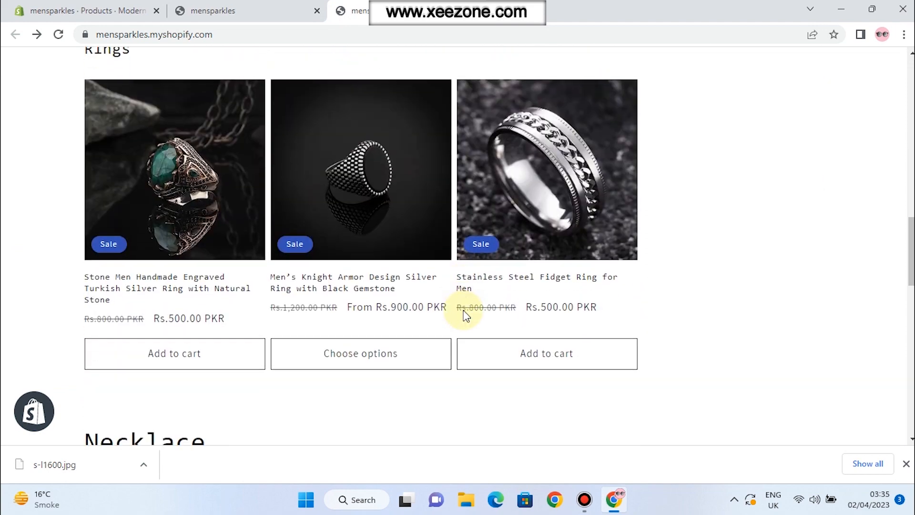
scroll(465, 315, up, 1)
scroll(465, 315, down, 6)
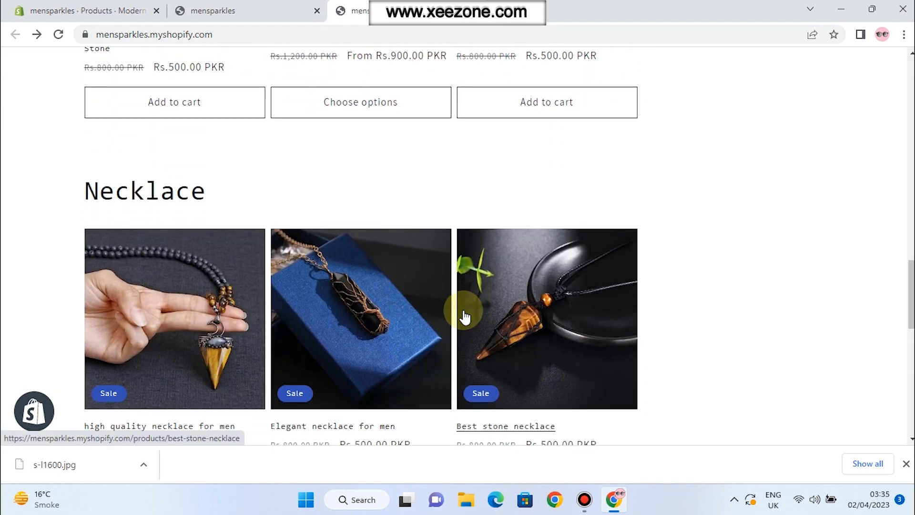
scroll(465, 315, down, 8)
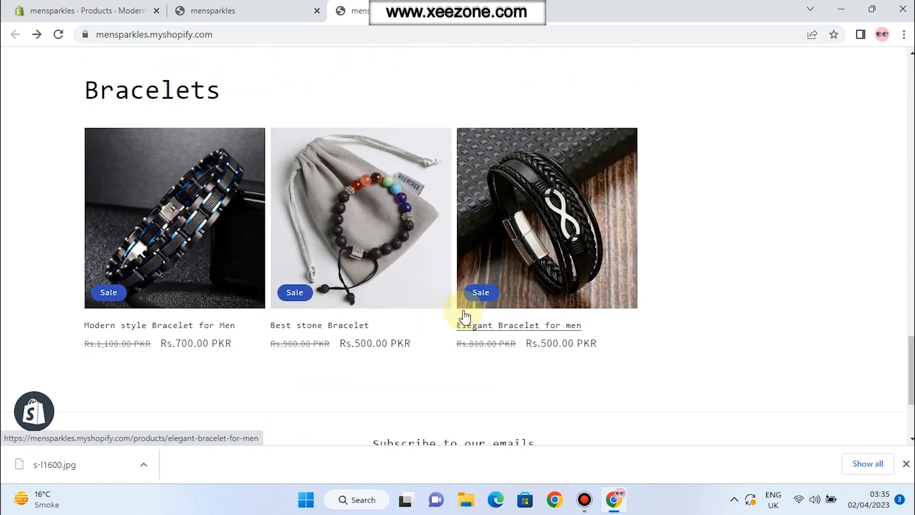
scroll(465, 316, down, 1)
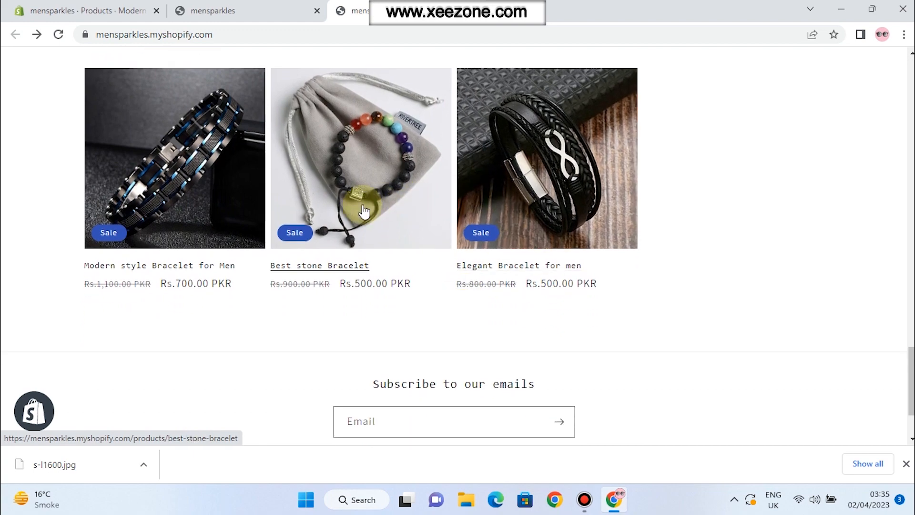
- Open the Rings collection from New Collections on the home page and view its products
scroll(491, 251, up, 3)
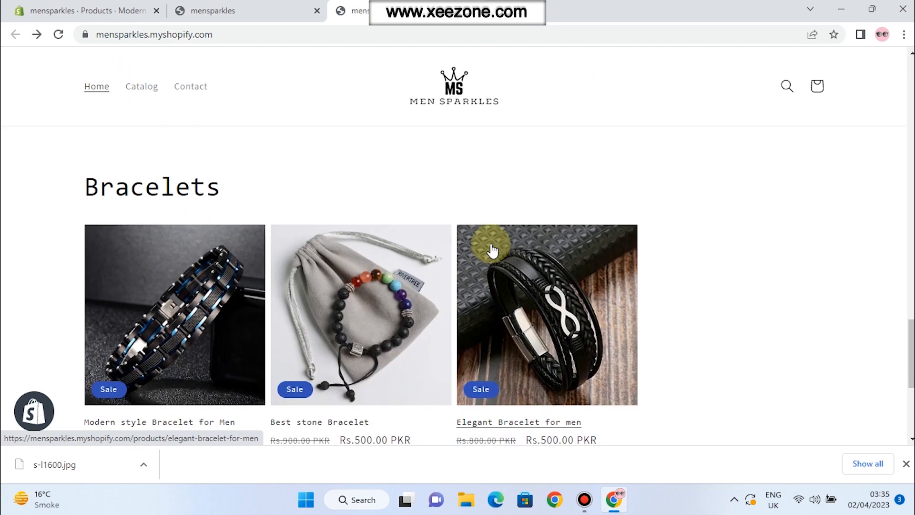
scroll(492, 250, up, 11)
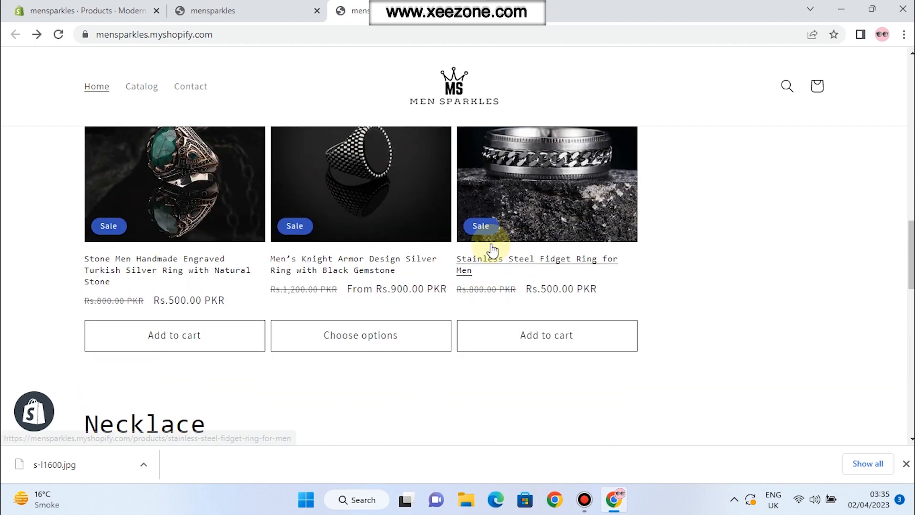
scroll(493, 249, up, 8)
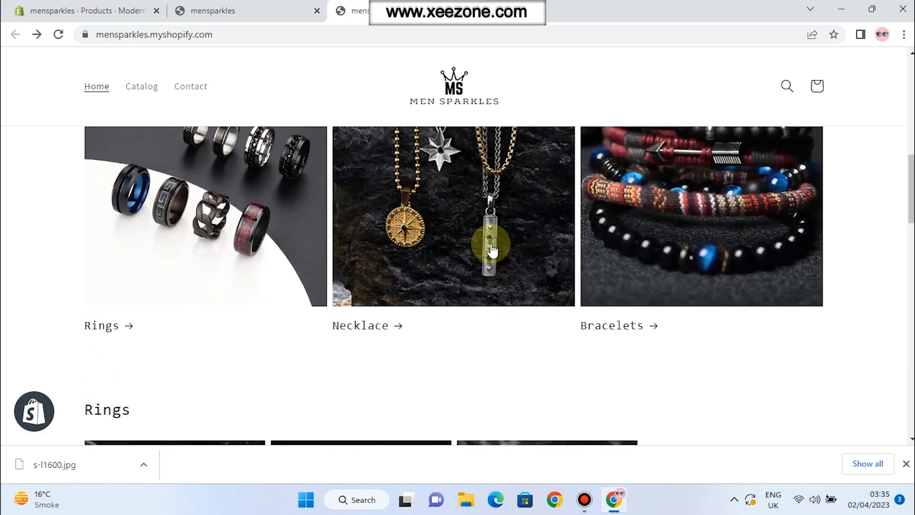
scroll(491, 246, up, 2)
scroll(303, 257, down, 2)
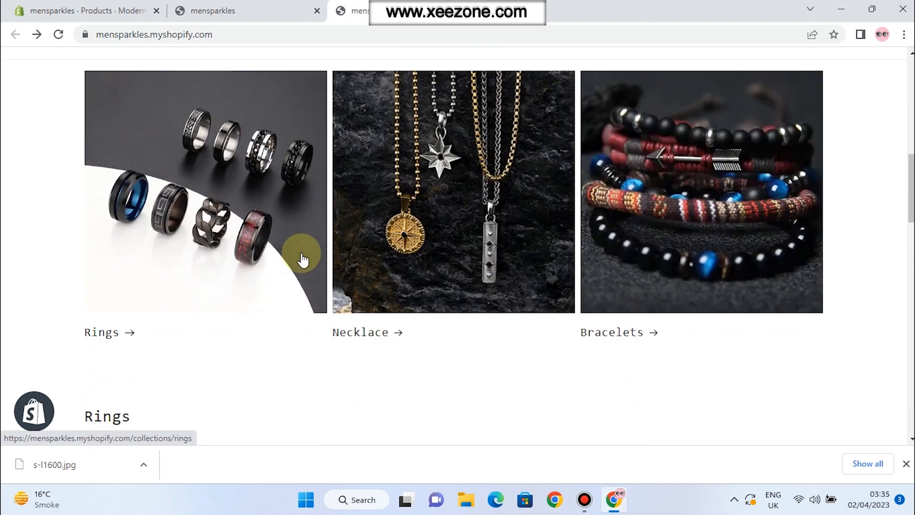
scroll(303, 260, down, 1)
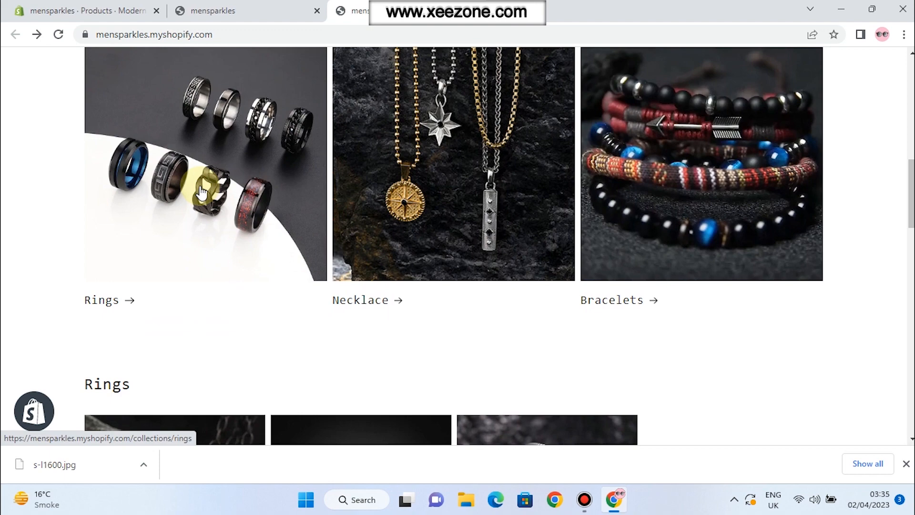
click(202, 191)
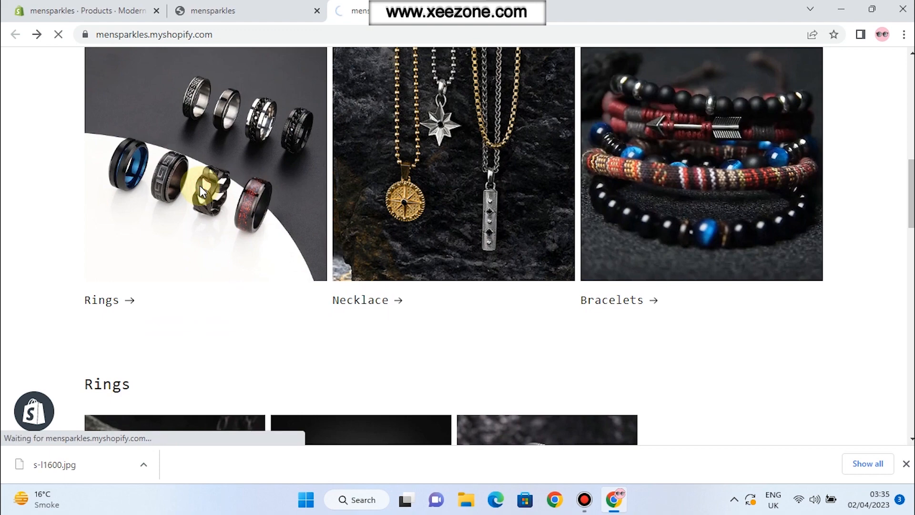
scroll(331, 239, down, 5)
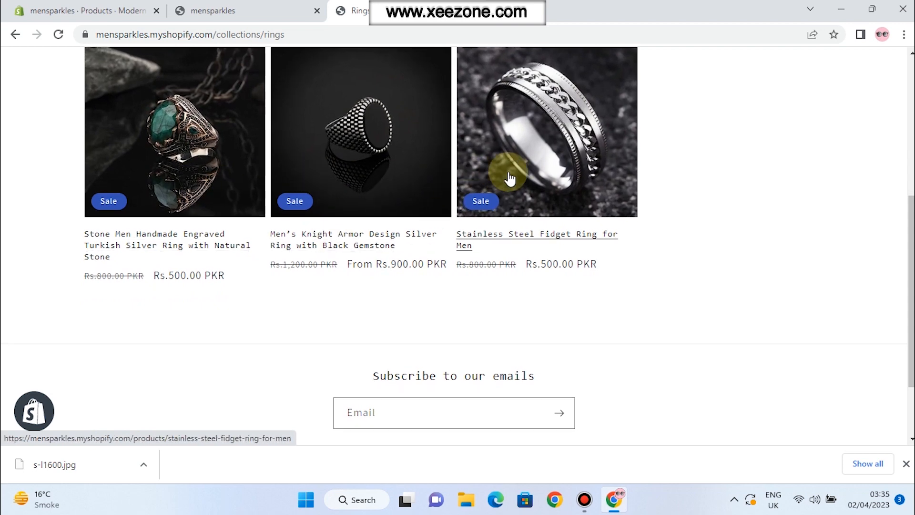
- Open the Men's Knight Armor Design Silver Ring page and try to go straight to checkout with one size 2.0 ring
click(363, 156)
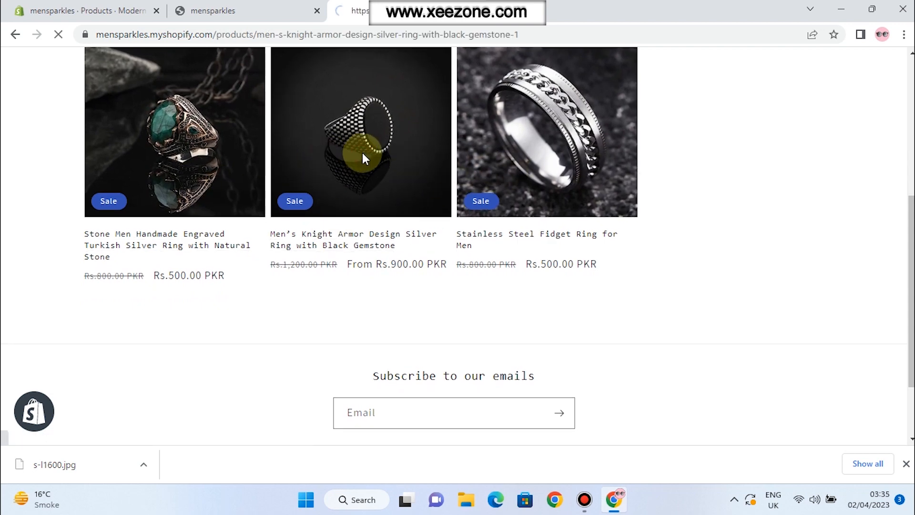
scroll(511, 239, down, 3)
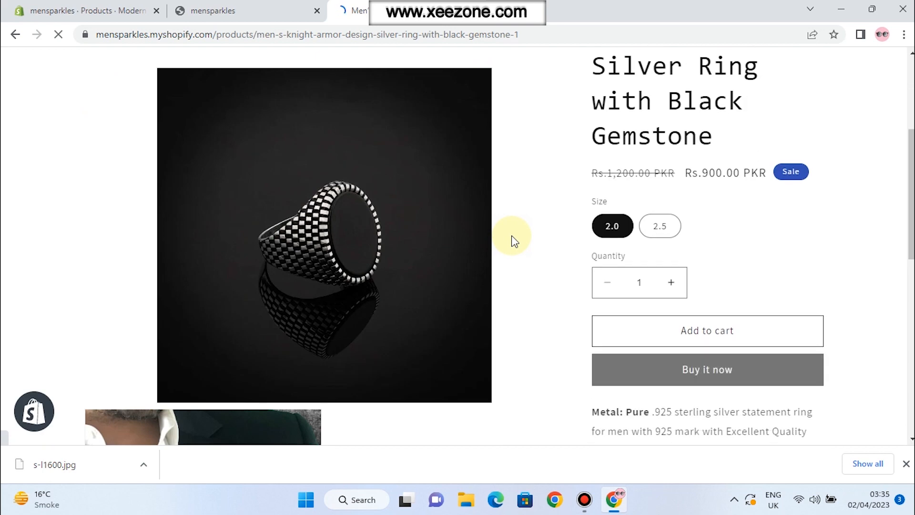
click(655, 369)
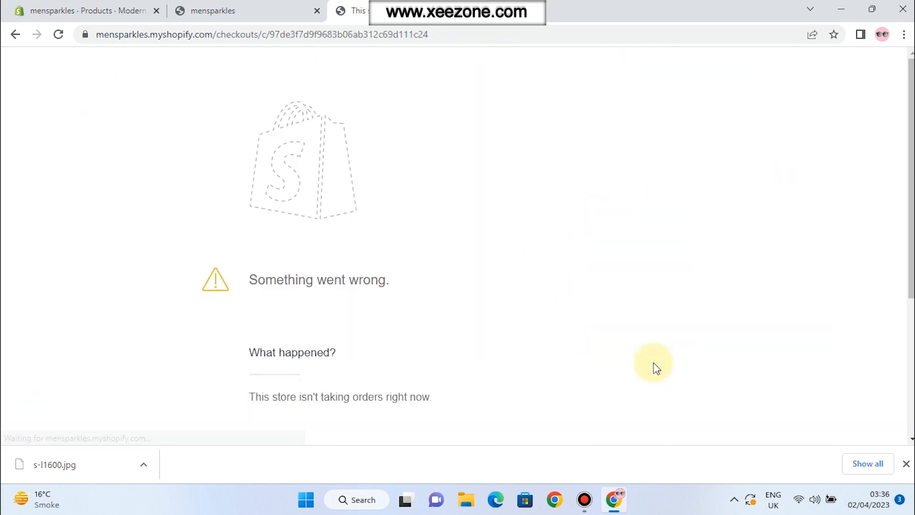